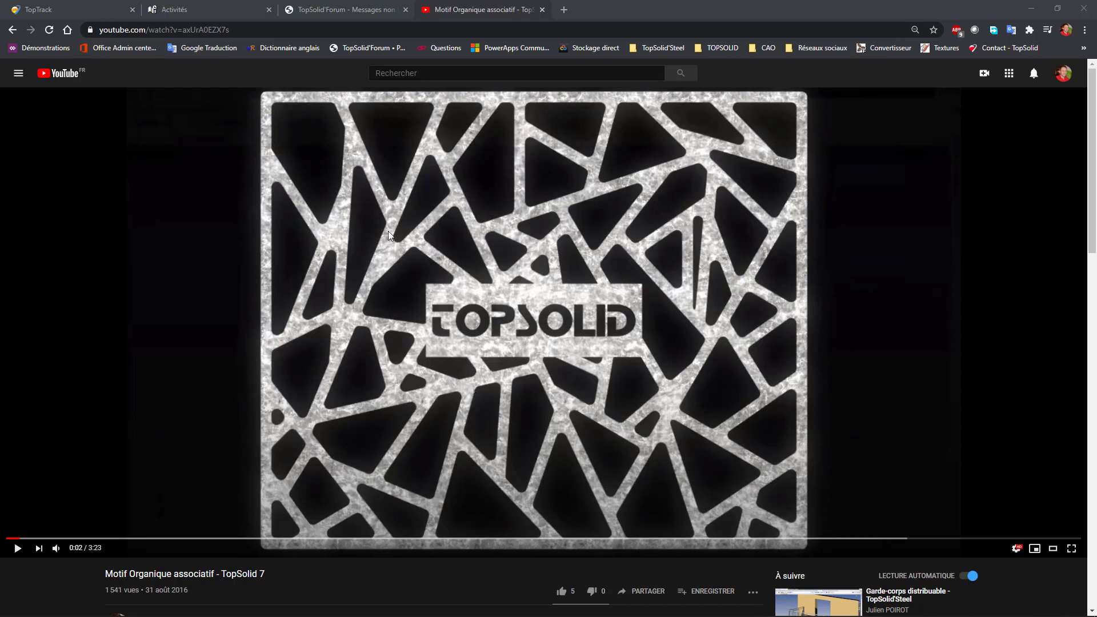
- Skip the 'Motif Organique associatif' tutorial ahead to the fillet step, then minimize the browser
click(202, 538)
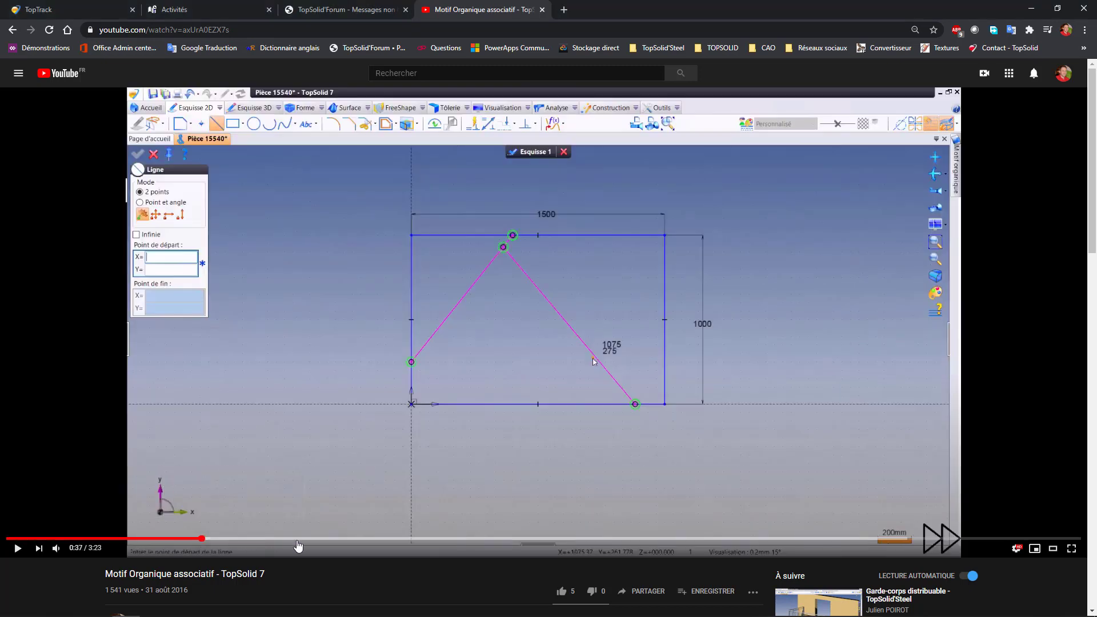
click(297, 542)
click(466, 540)
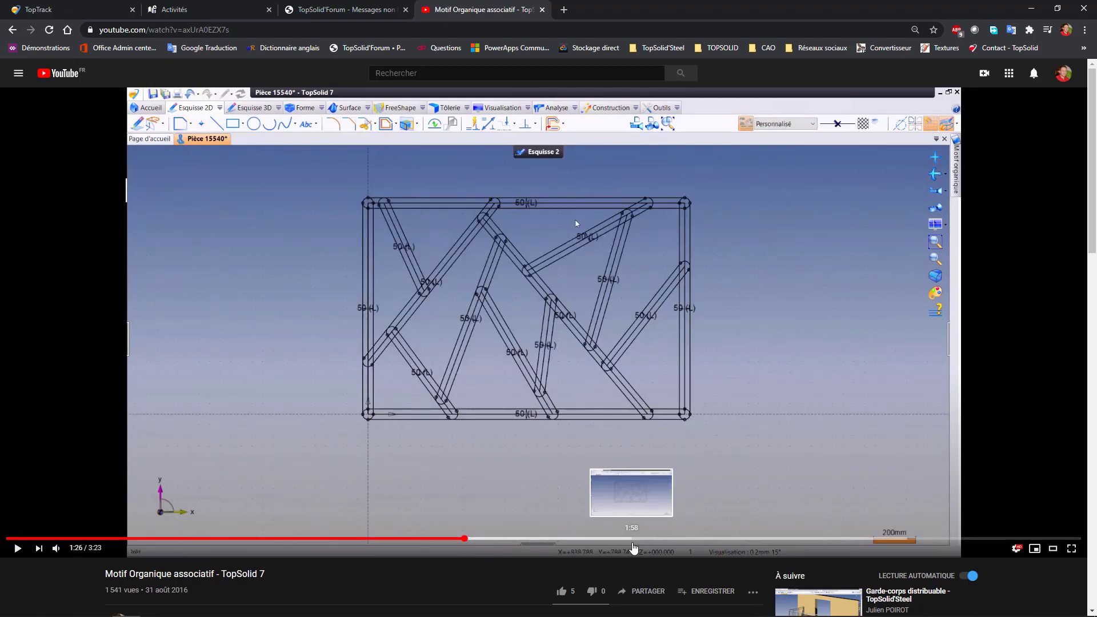
click(632, 538)
click(736, 539)
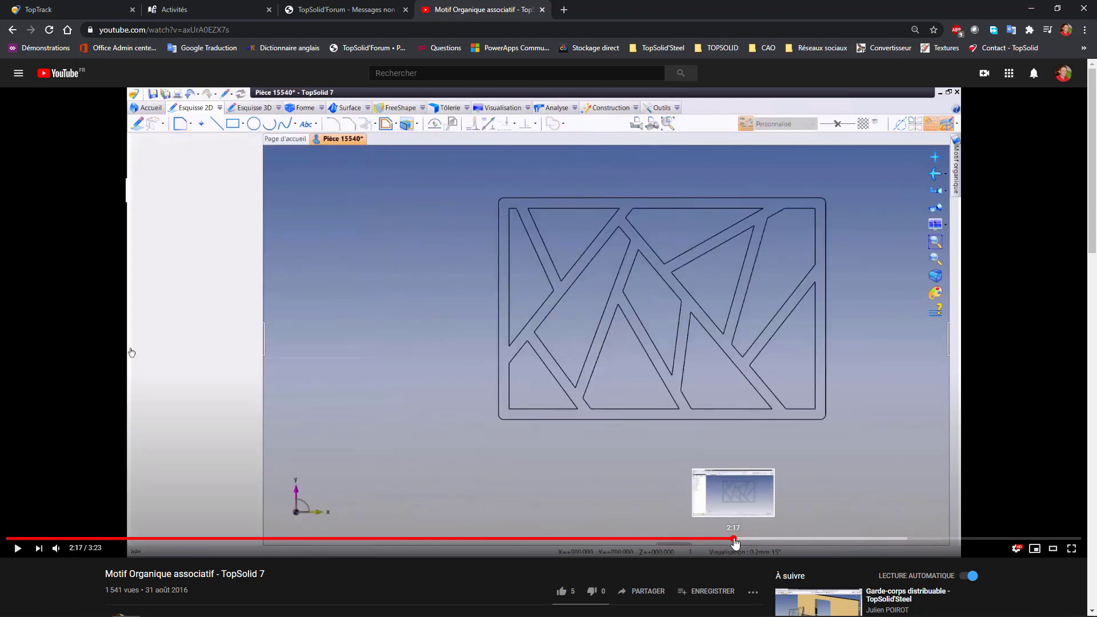
click(790, 539)
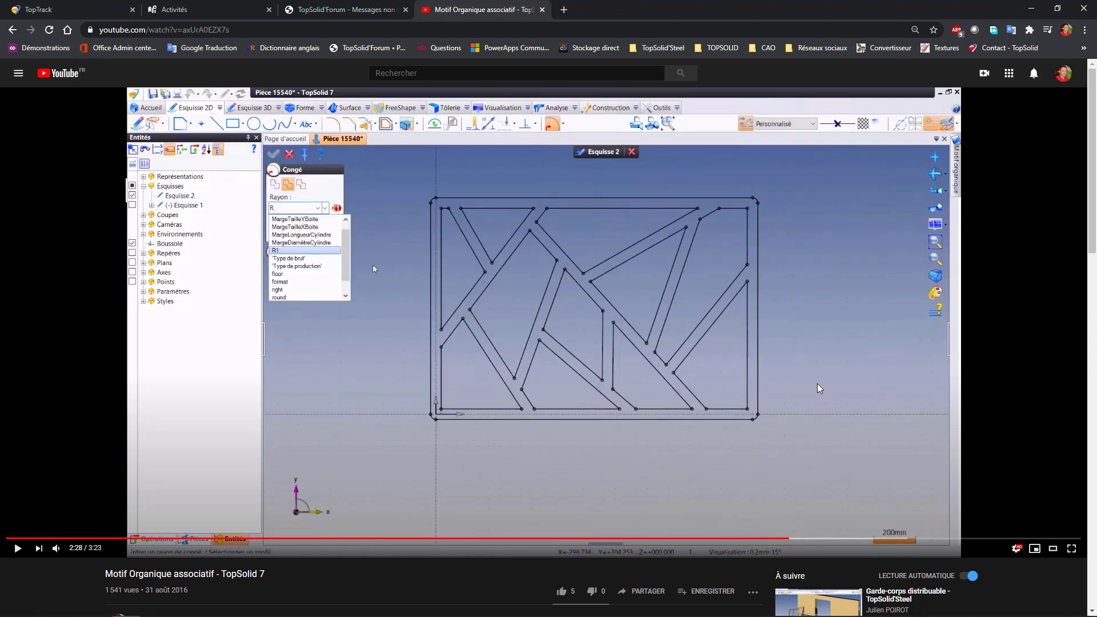
click(1031, 9)
scroll(572, 280, up, 3)
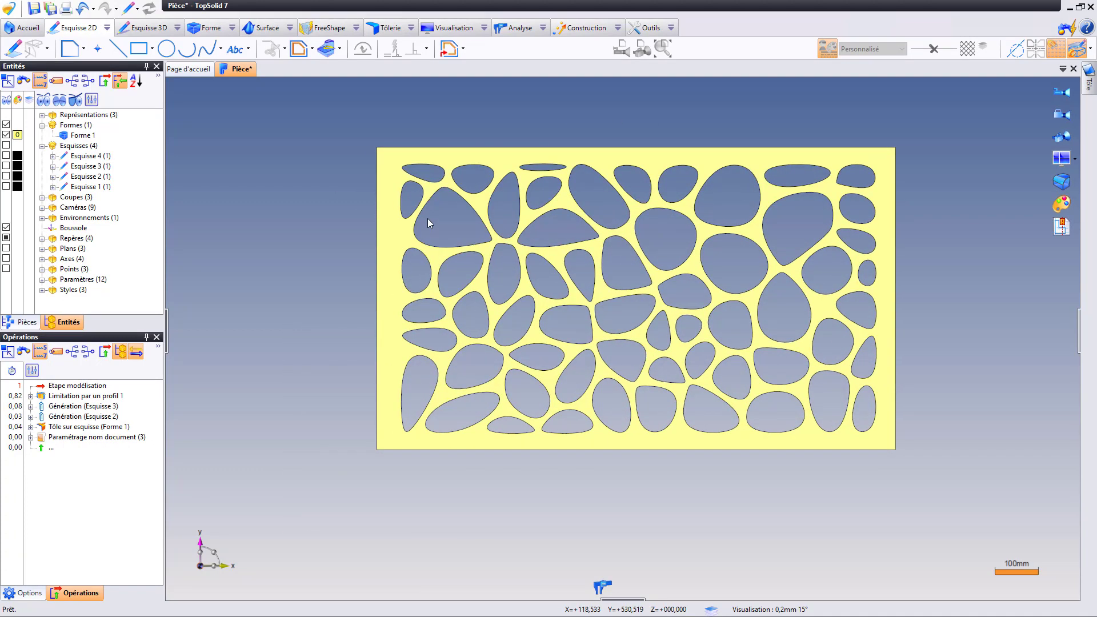
- Delete Limitation par un profil 1 and the Génération (Esquisse 2 and Esquisse 3) operations
click(61, 396)
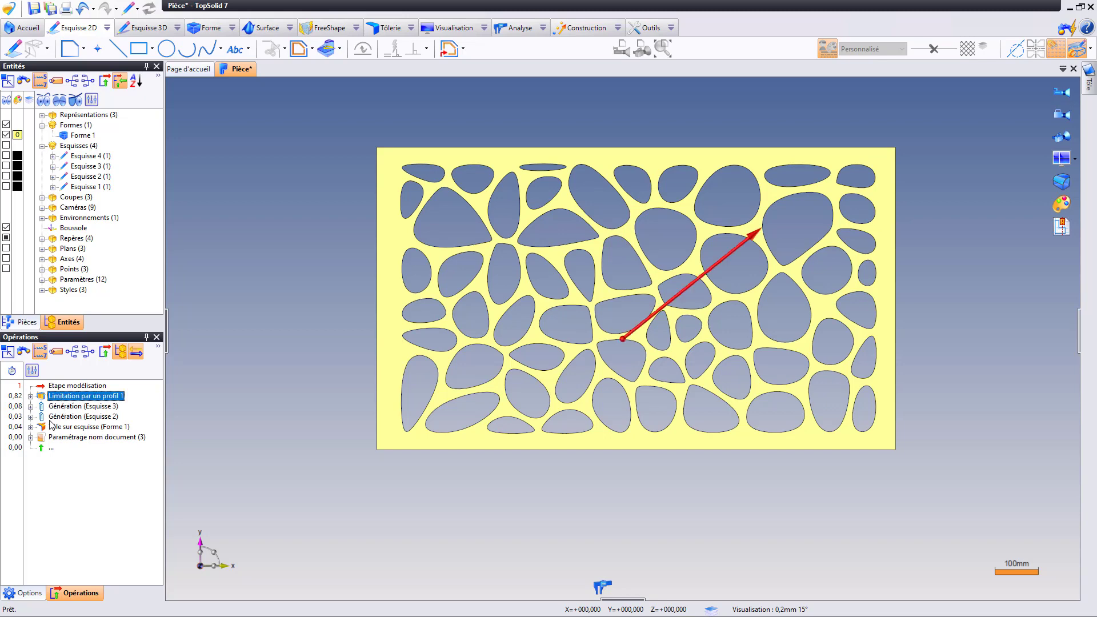
shift+click(50, 420)
key(Delete)
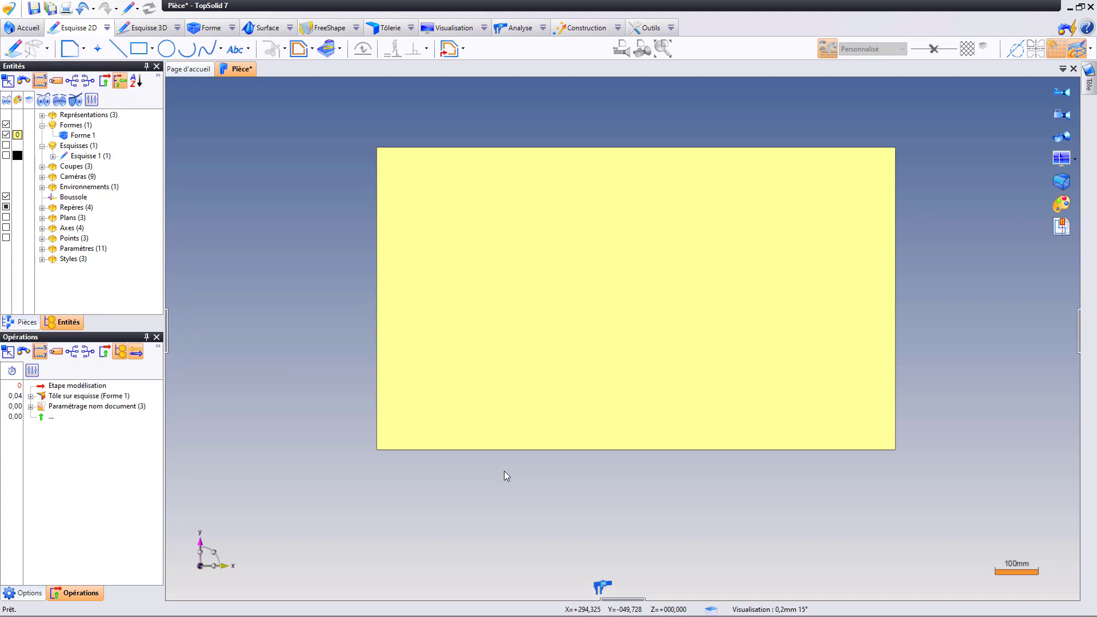
- Start a new sketch on the plate's face
middle_drag(408, 237, 381, 258)
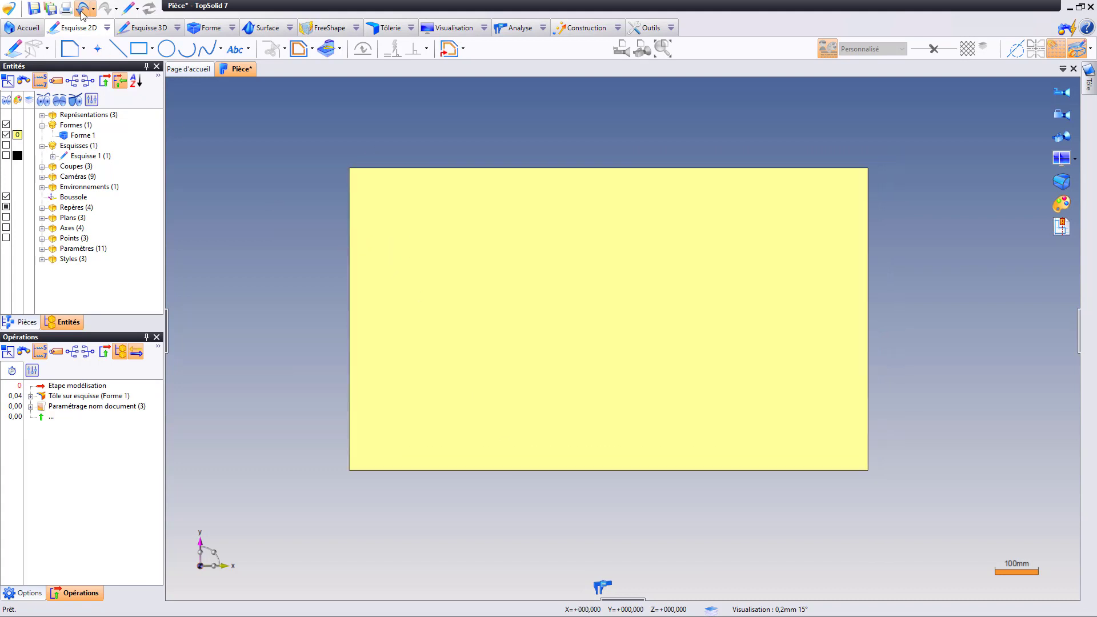
click(449, 50)
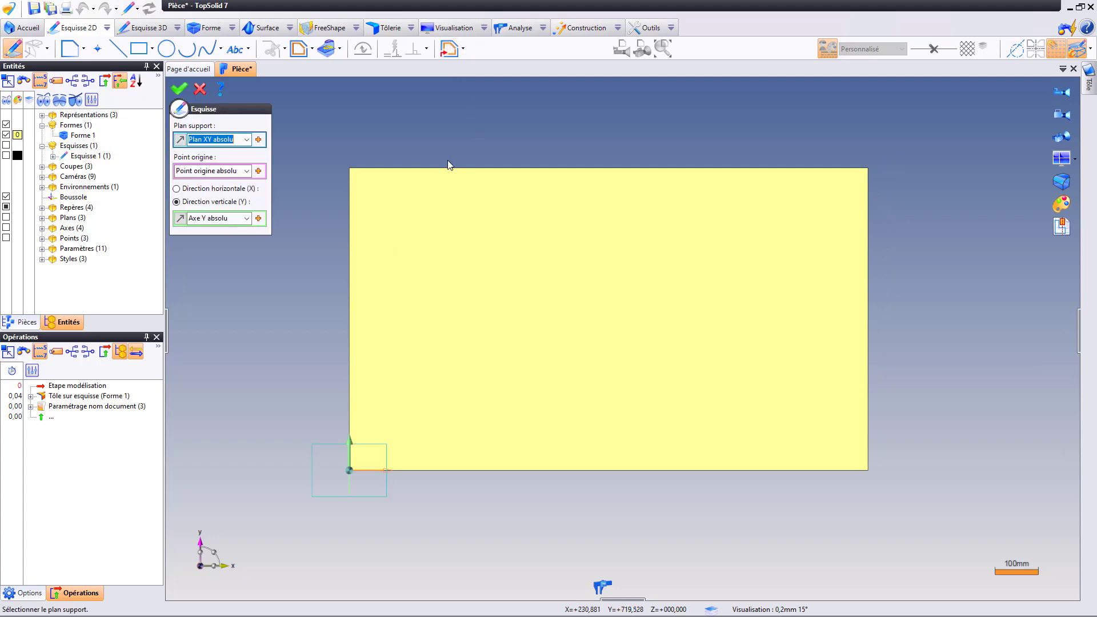
click(437, 172)
right_click(337, 129)
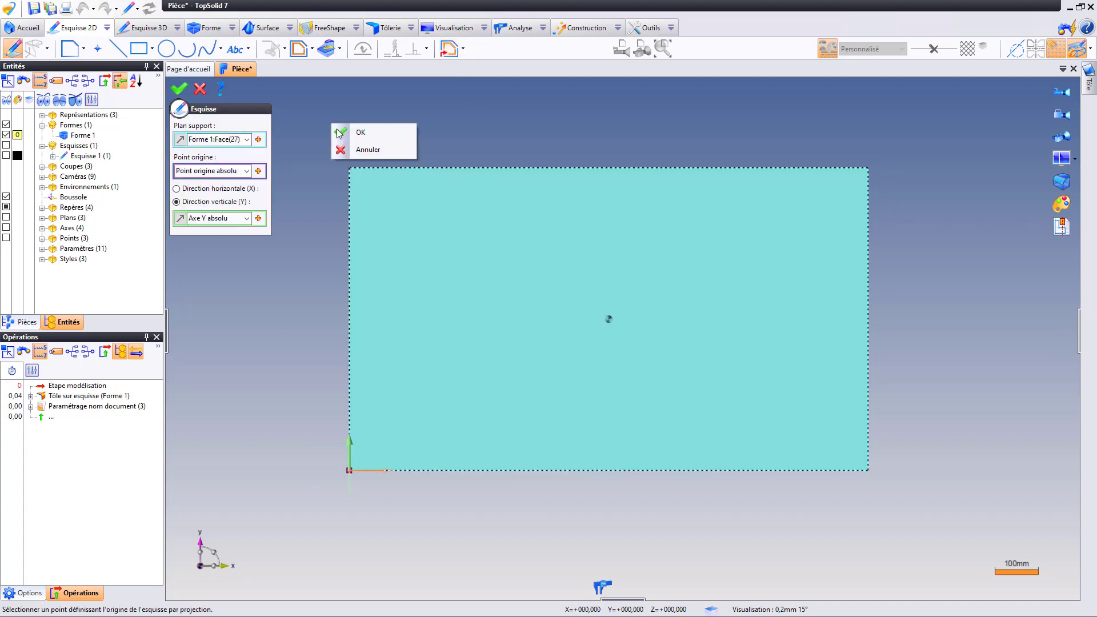
click(347, 133)
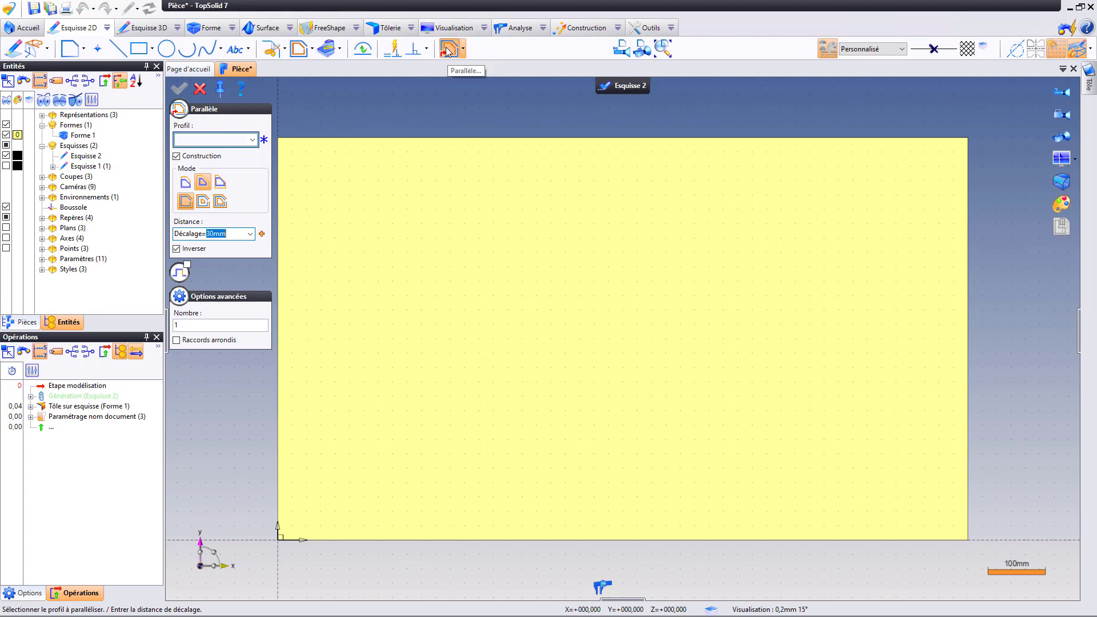
- Offset the plate outline 30 mm inward using the Décalage parameter, reversed
click(392, 139)
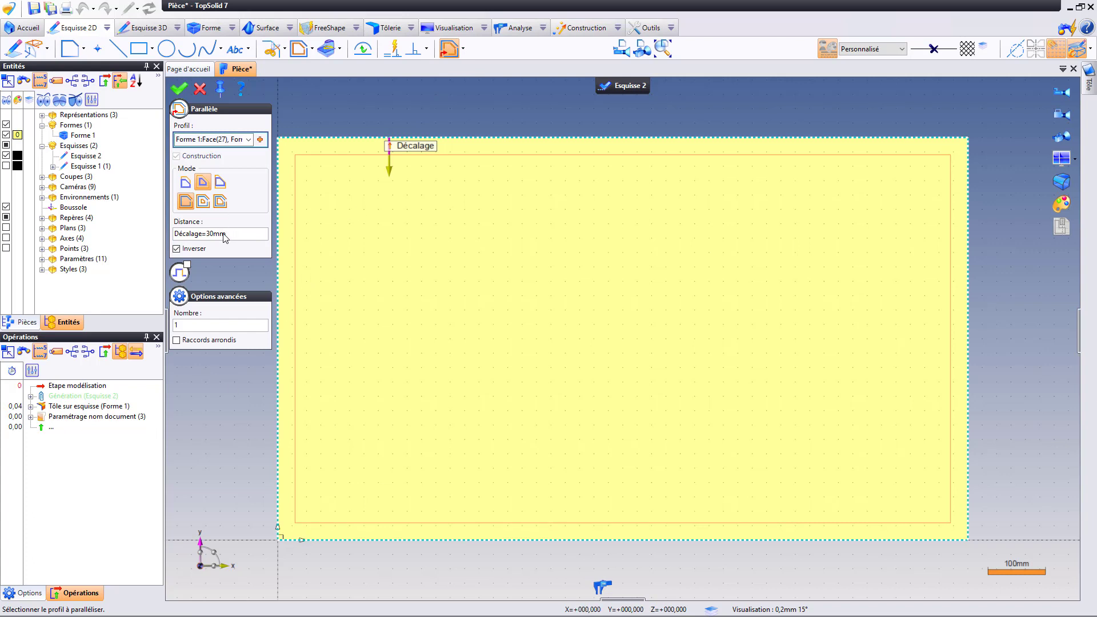
click(31, 396)
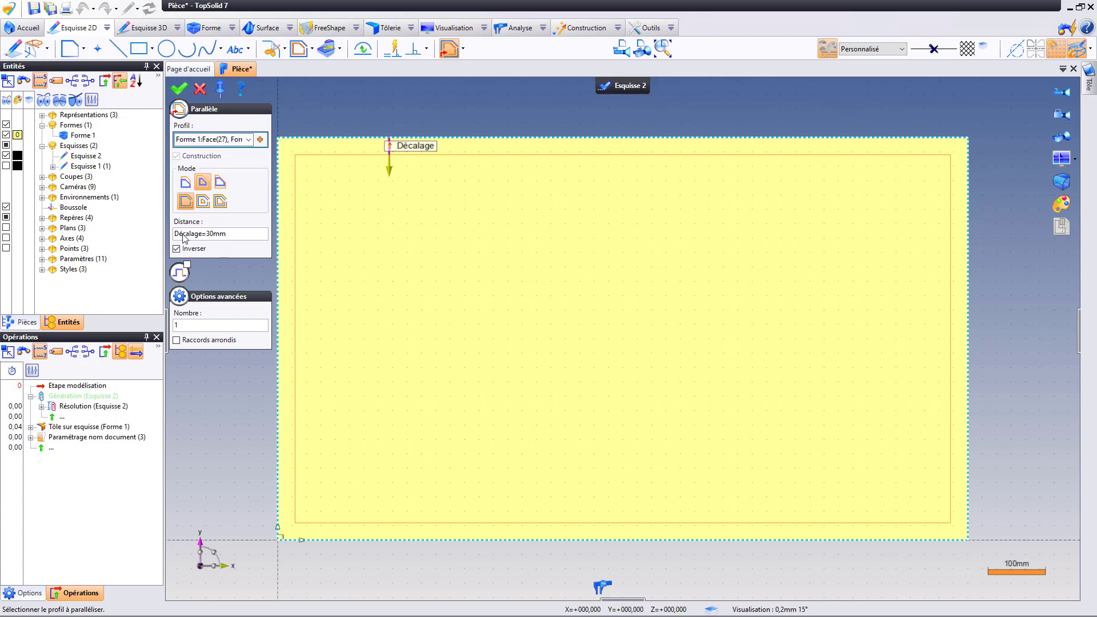
text(8)
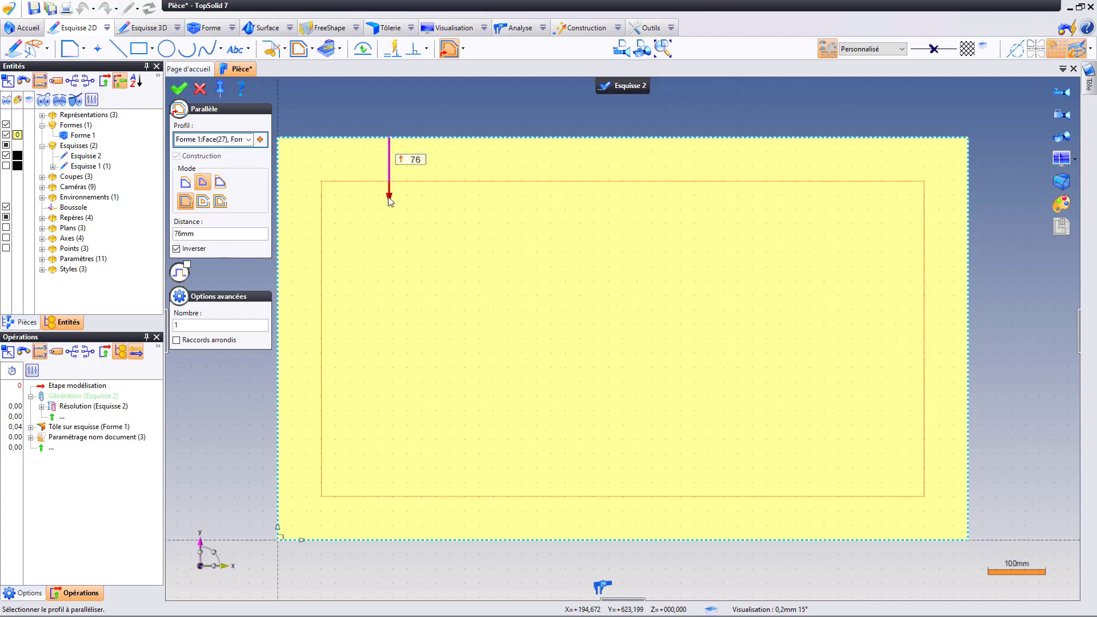
click(215, 234)
click(249, 234)
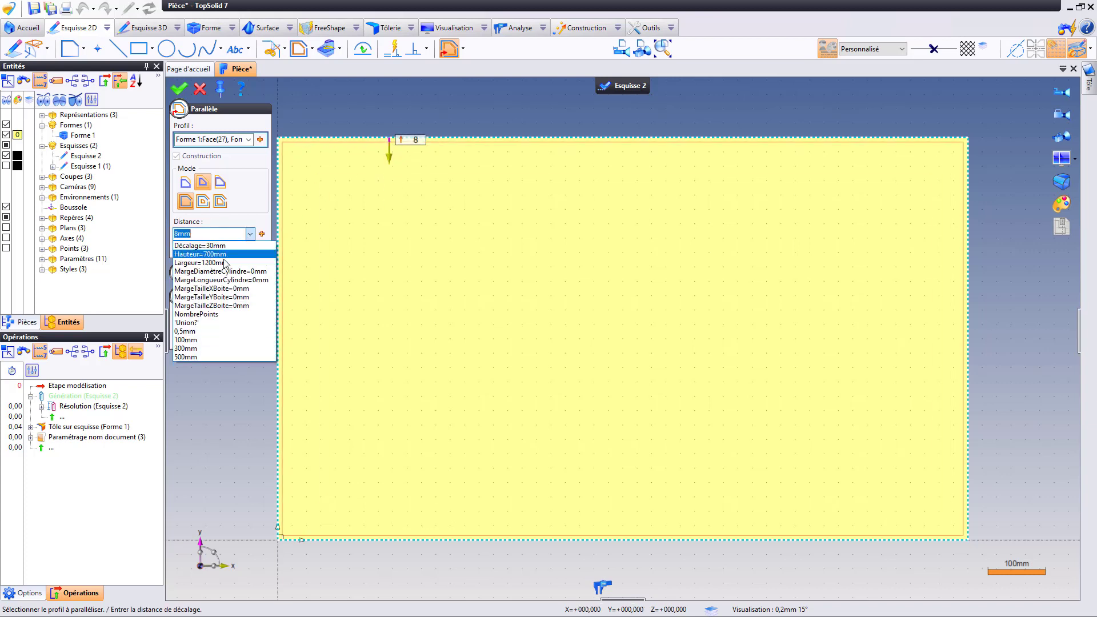
click(211, 246)
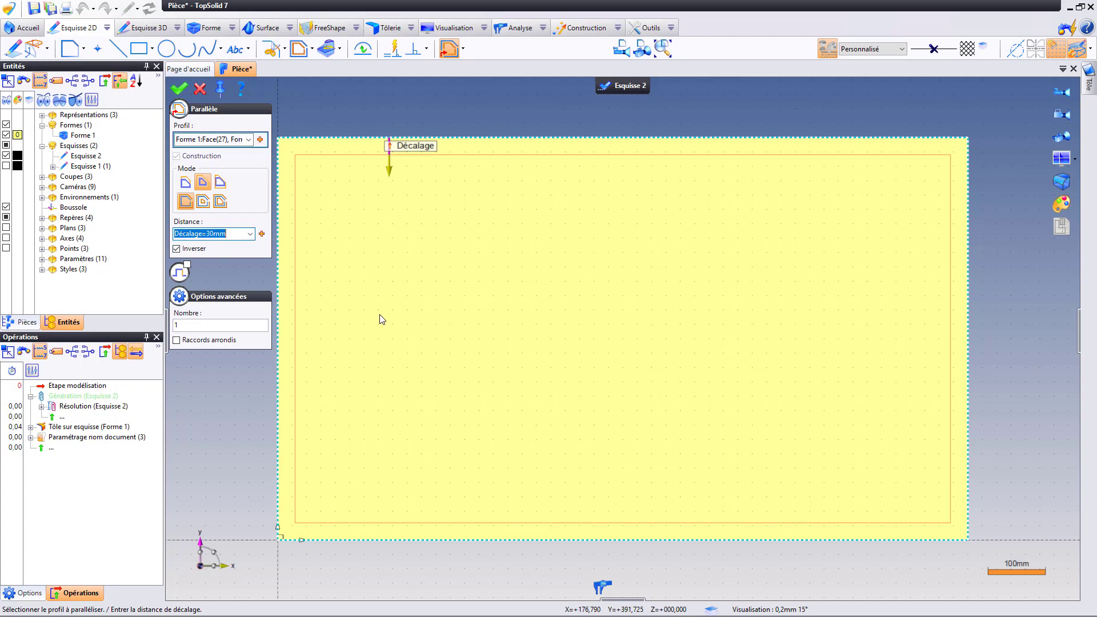
right_click(343, 122)
click(355, 121)
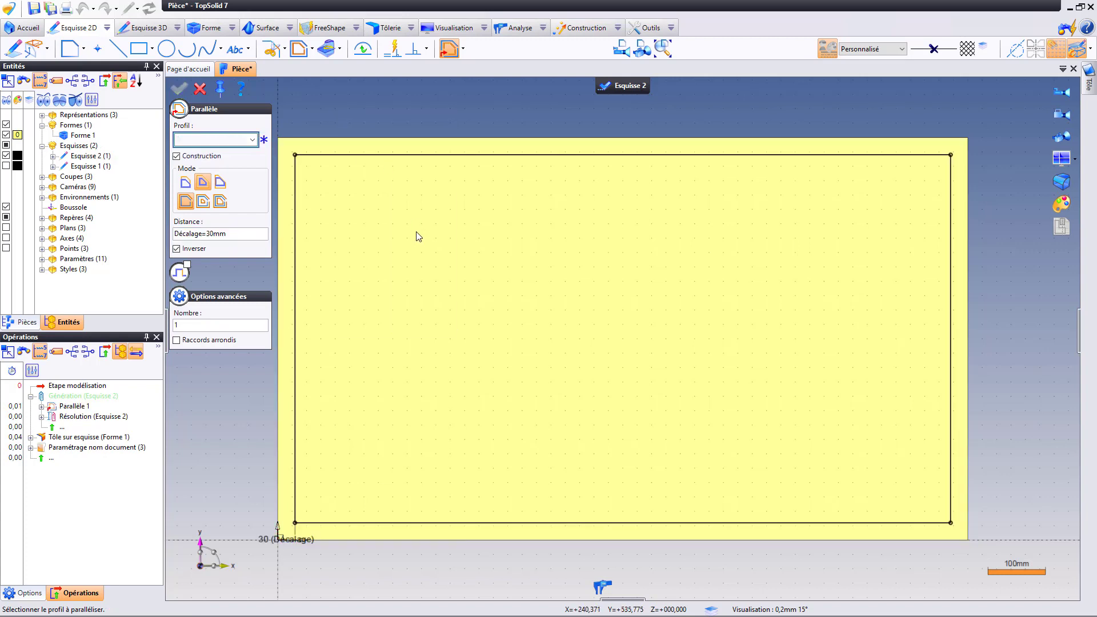
click(107, 29)
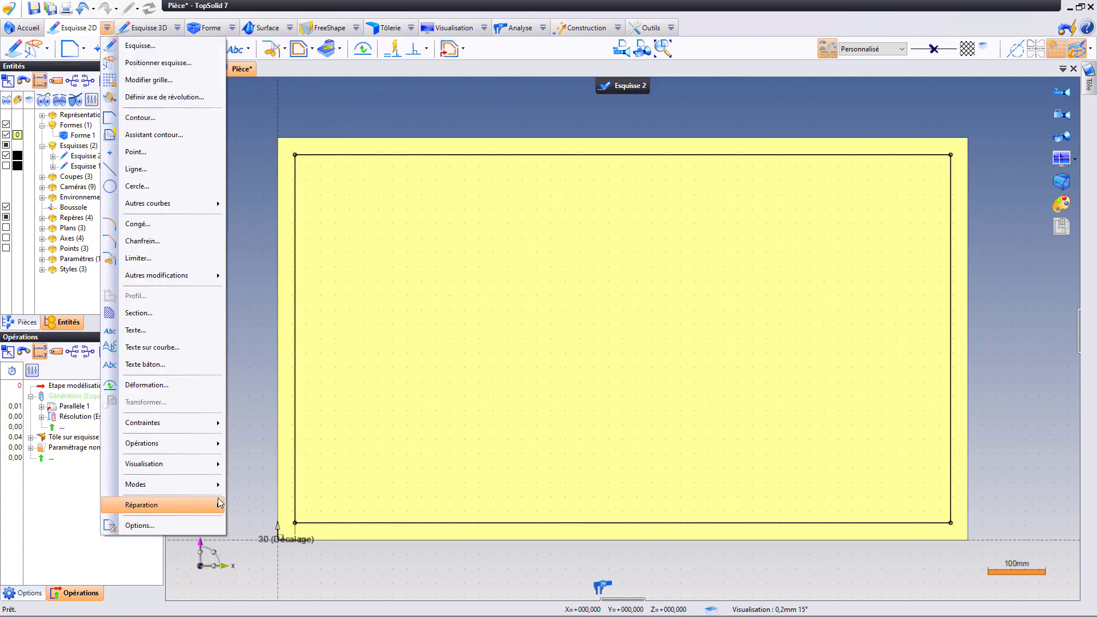
mouse_move(283, 606)
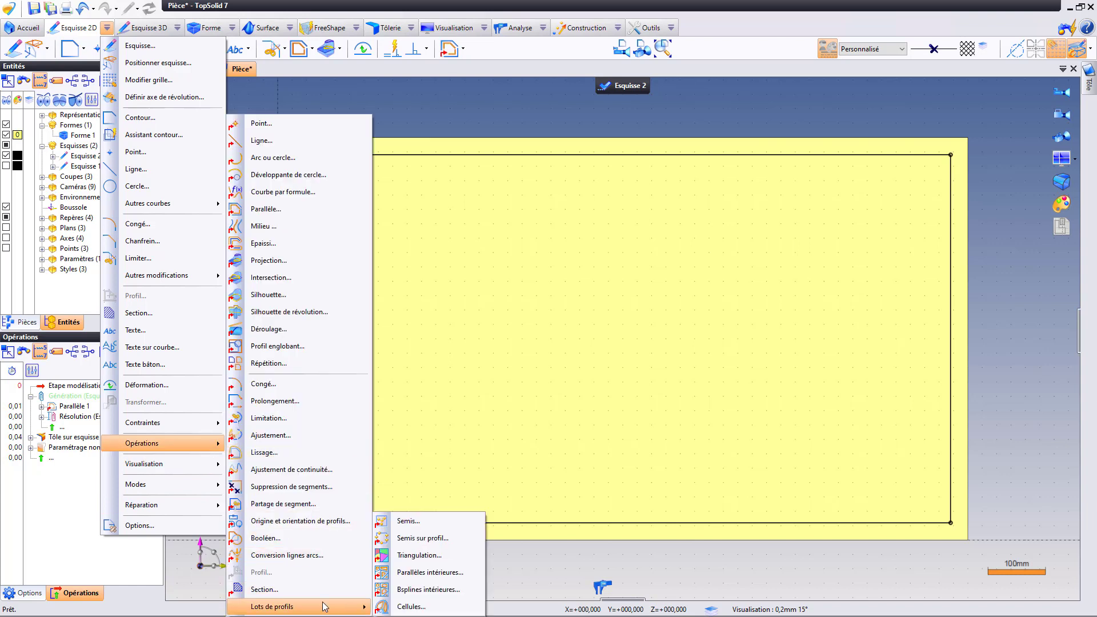
- Scatter 60 random points, at least 50 mm apart, inside the inset border contour
click(417, 522)
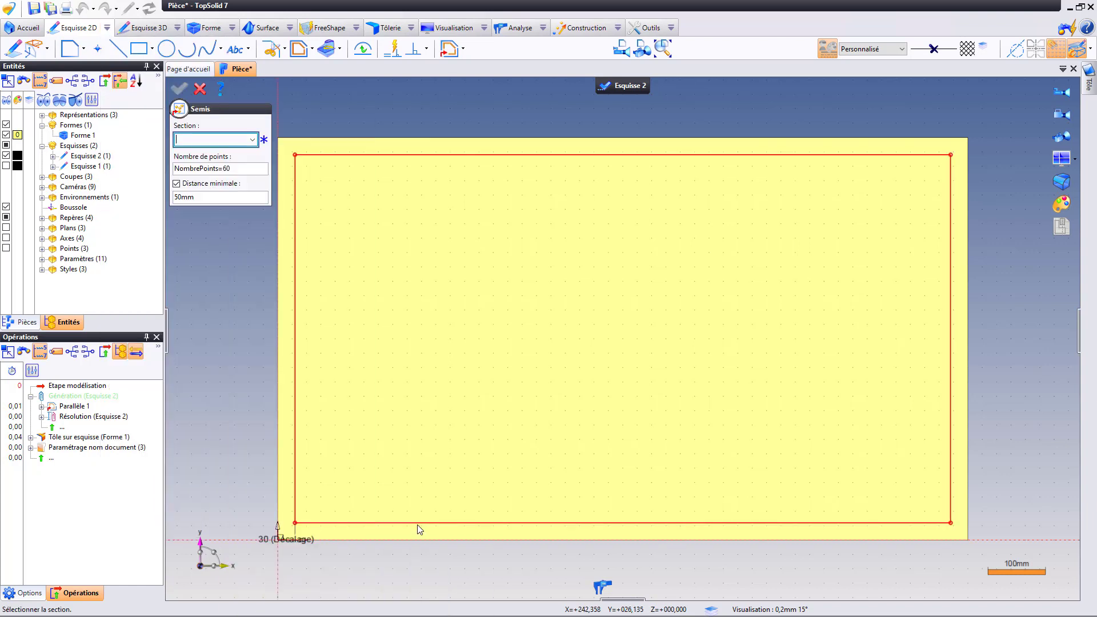
click(400, 522)
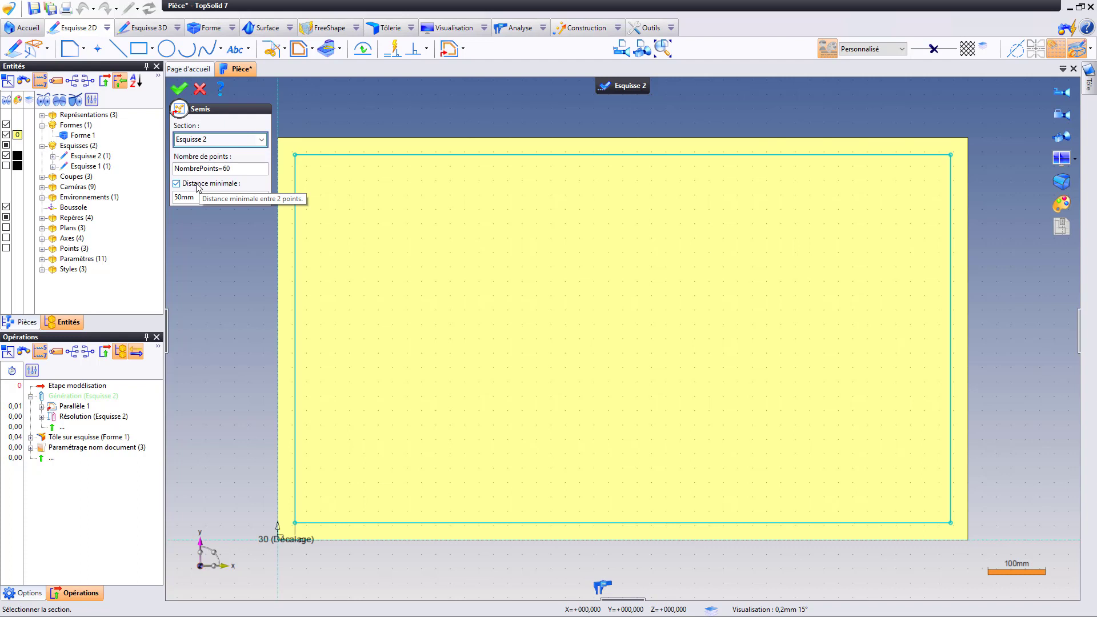
right_click(354, 208)
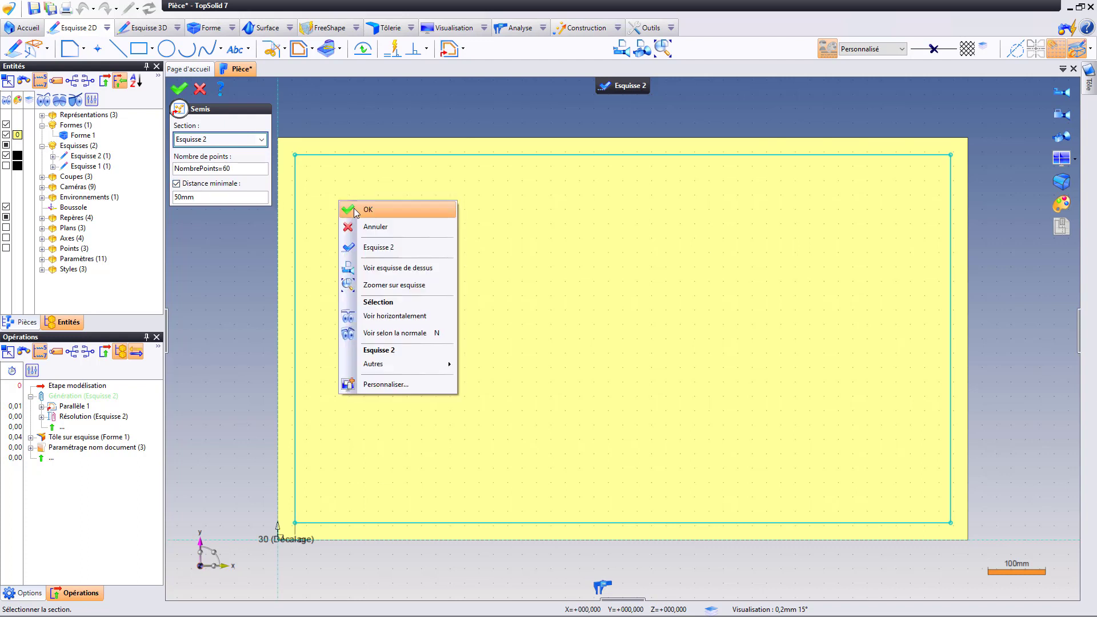
click(369, 211)
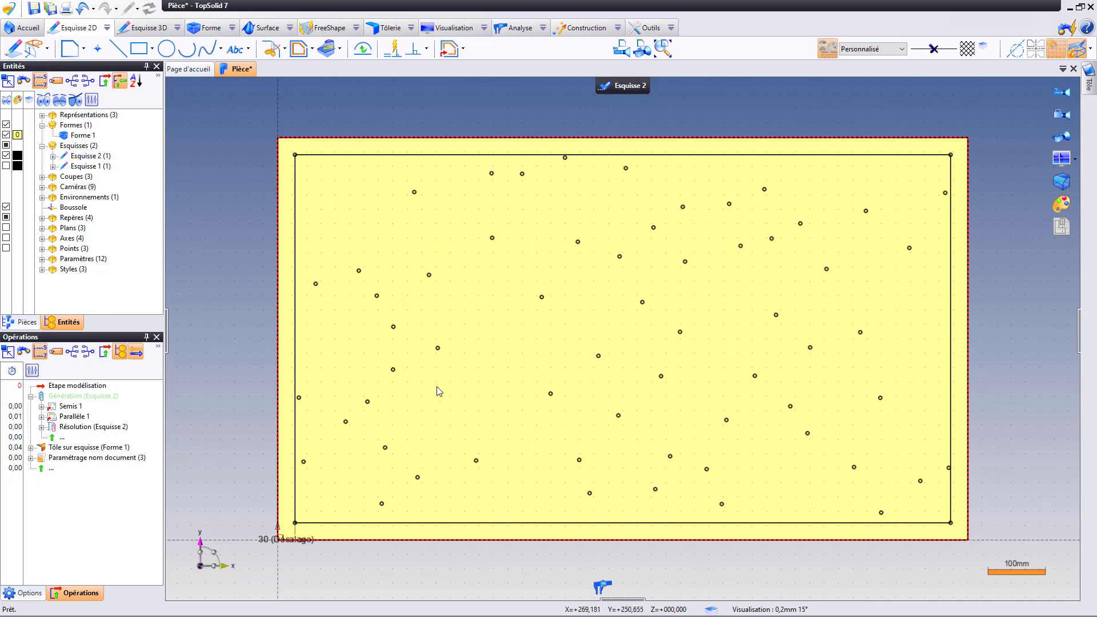
drag(437, 348, 449, 350)
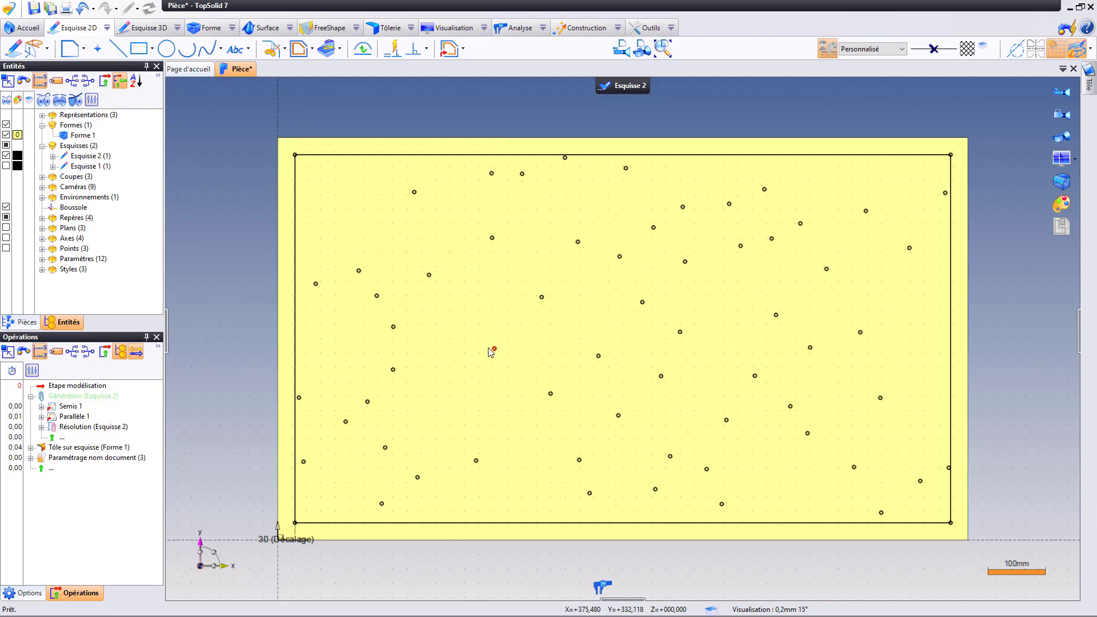
- Re-edit Semis 1's point count, then use Forcer la mise à jour to reshuffle the points
right_click(448, 352)
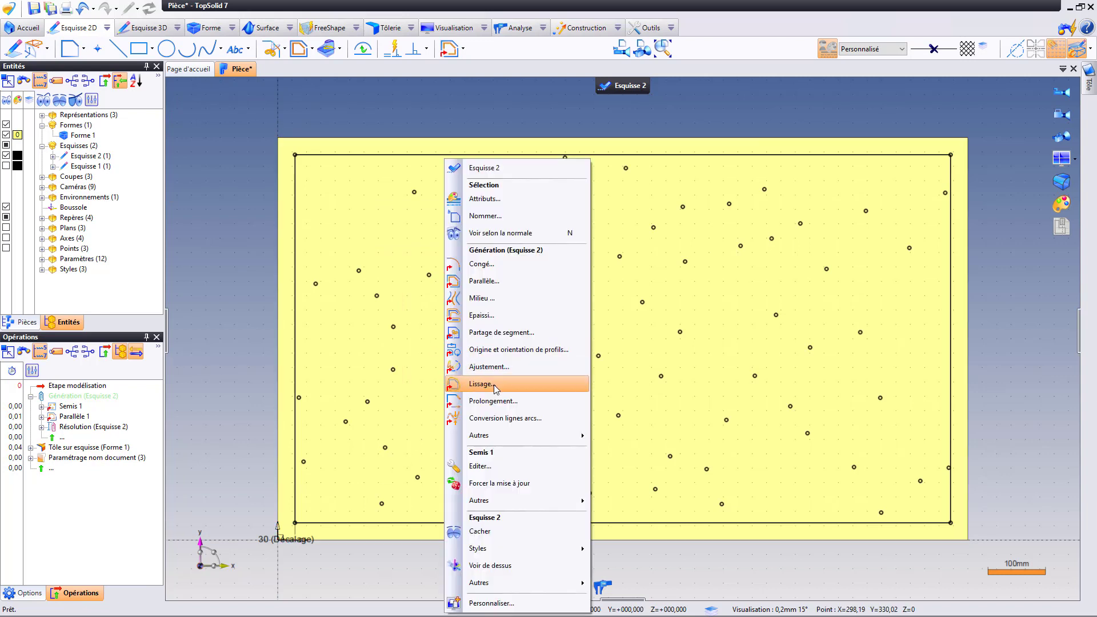
click(489, 467)
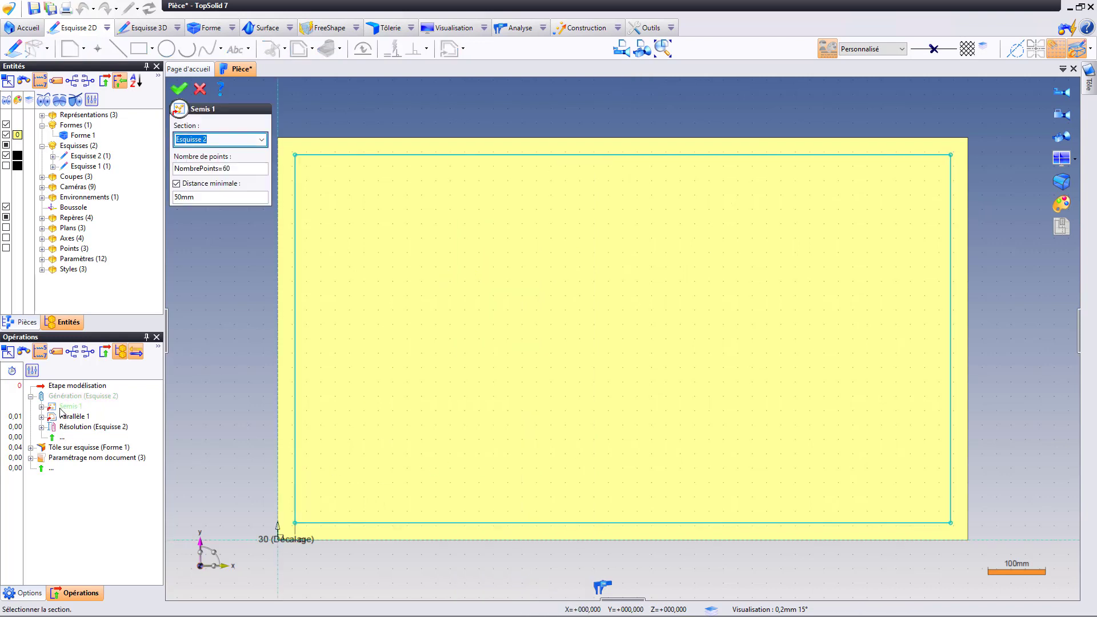
double_click(222, 168)
text(100)
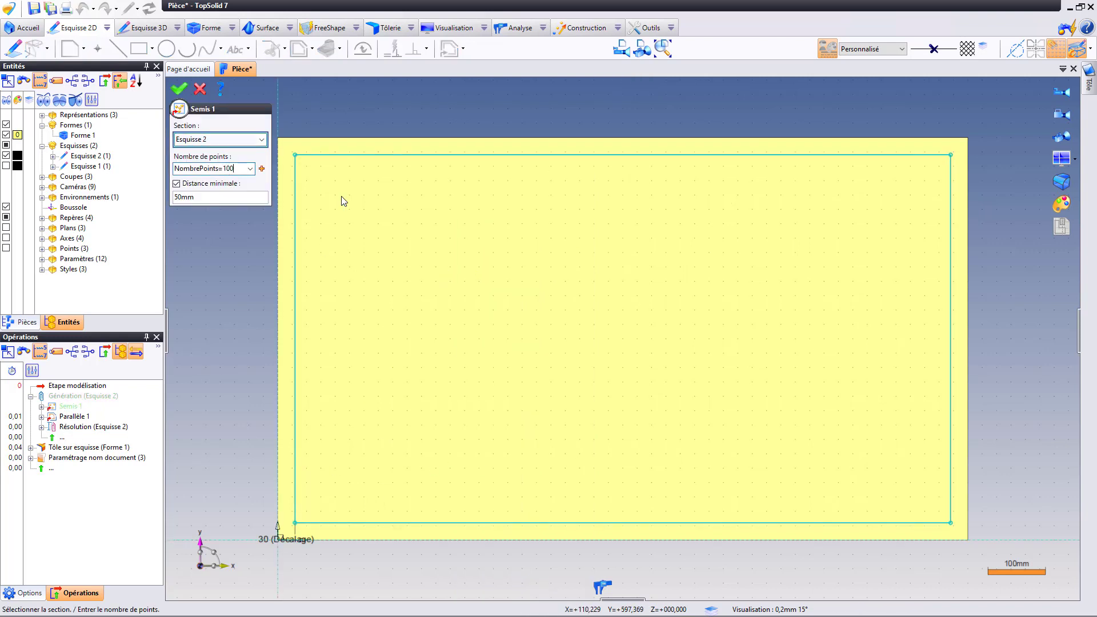
key(Return)
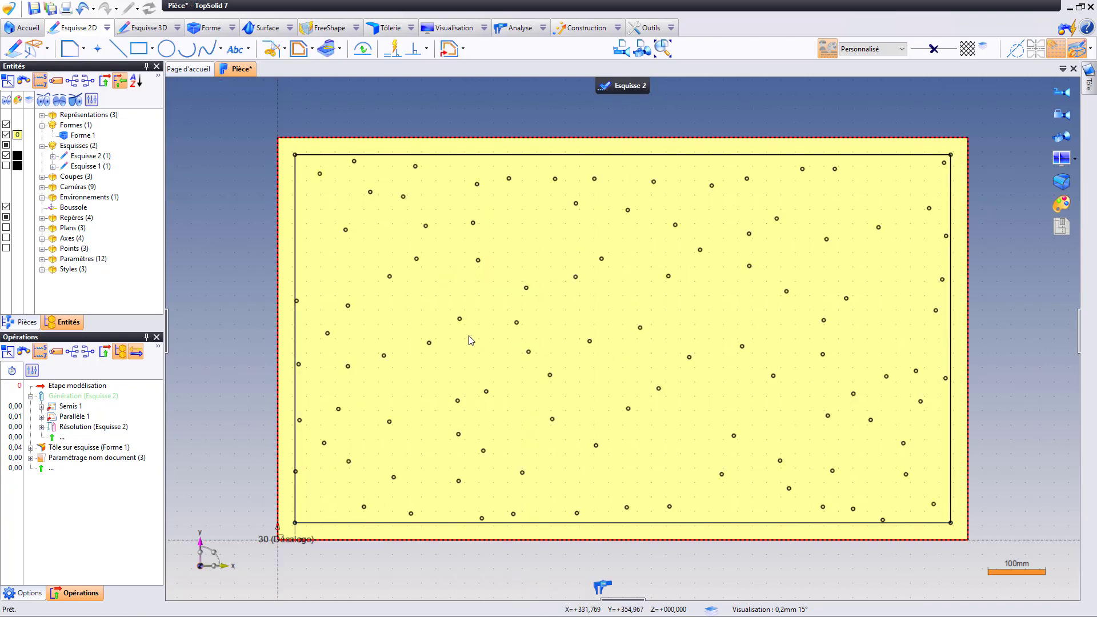
right_click(517, 324)
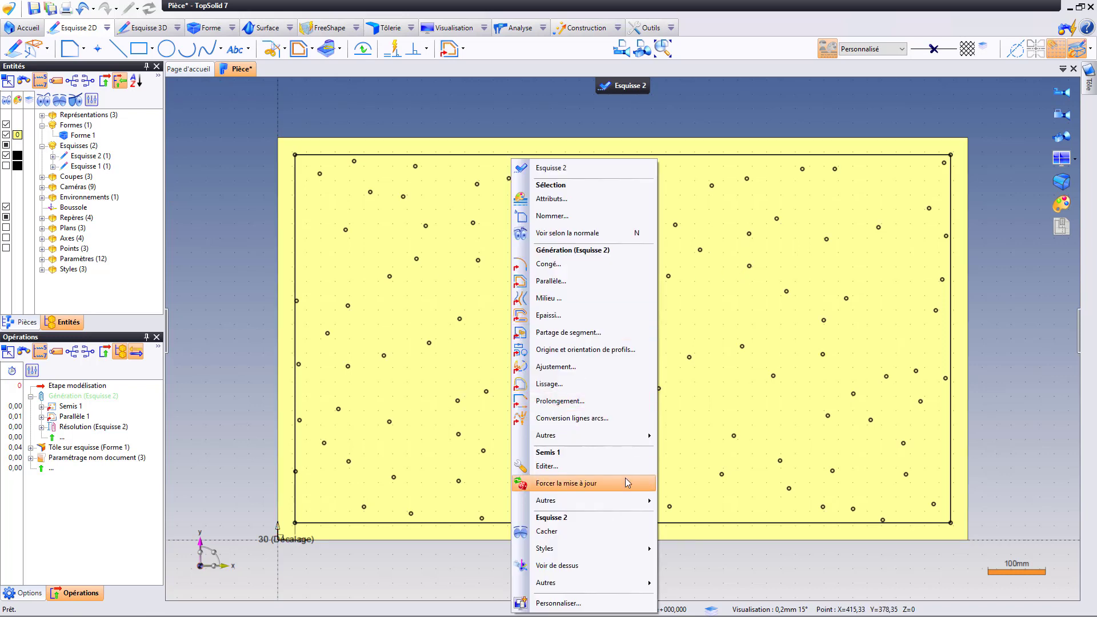
click(572, 483)
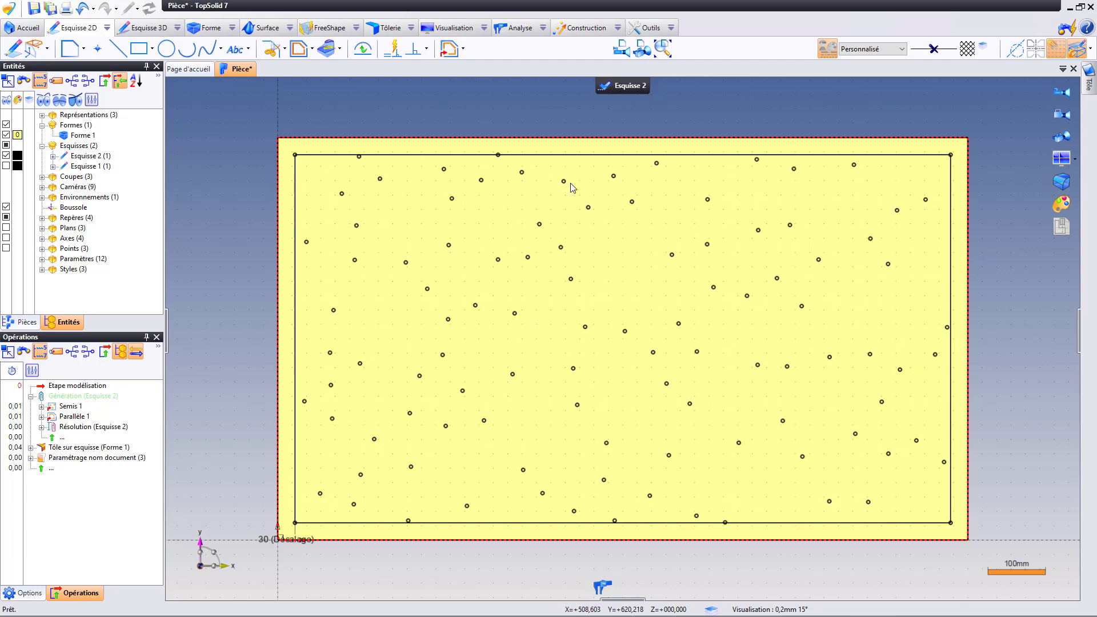
click(107, 27)
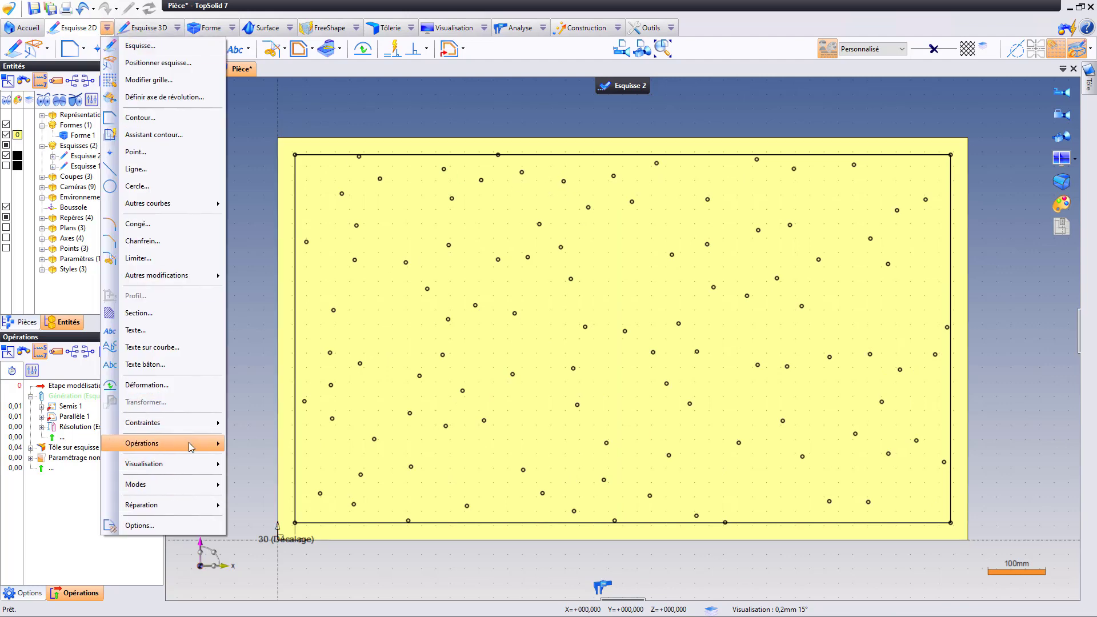
mouse_move(300, 606)
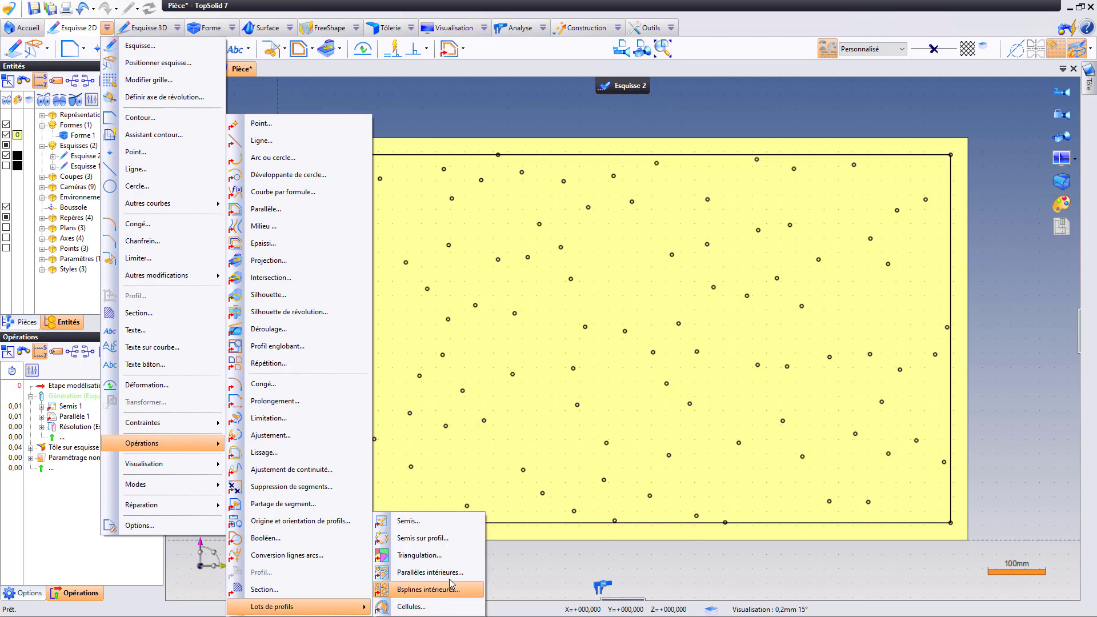
- Build a Voronoi Triangulation from Semis 1, nudge one seed point, and exit the sketch
click(423, 555)
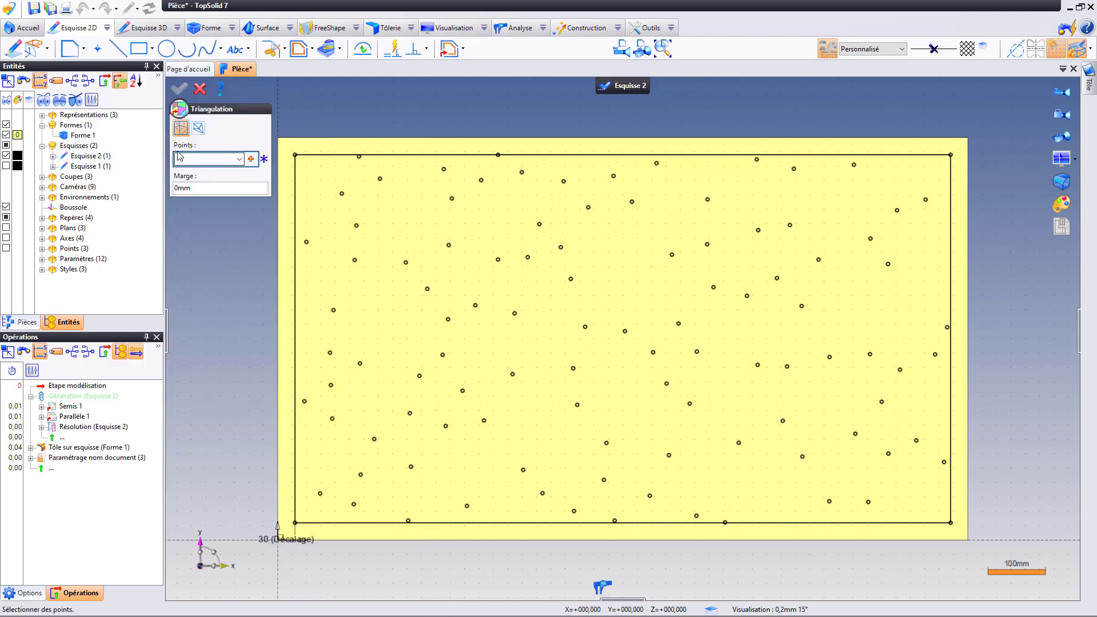
click(407, 264)
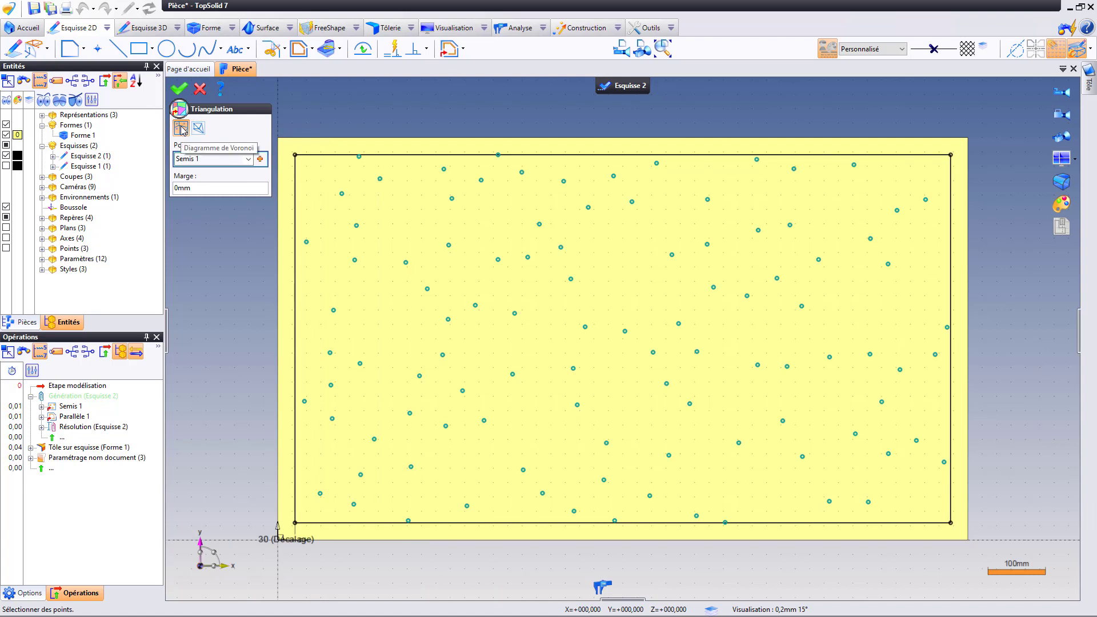
click(198, 129)
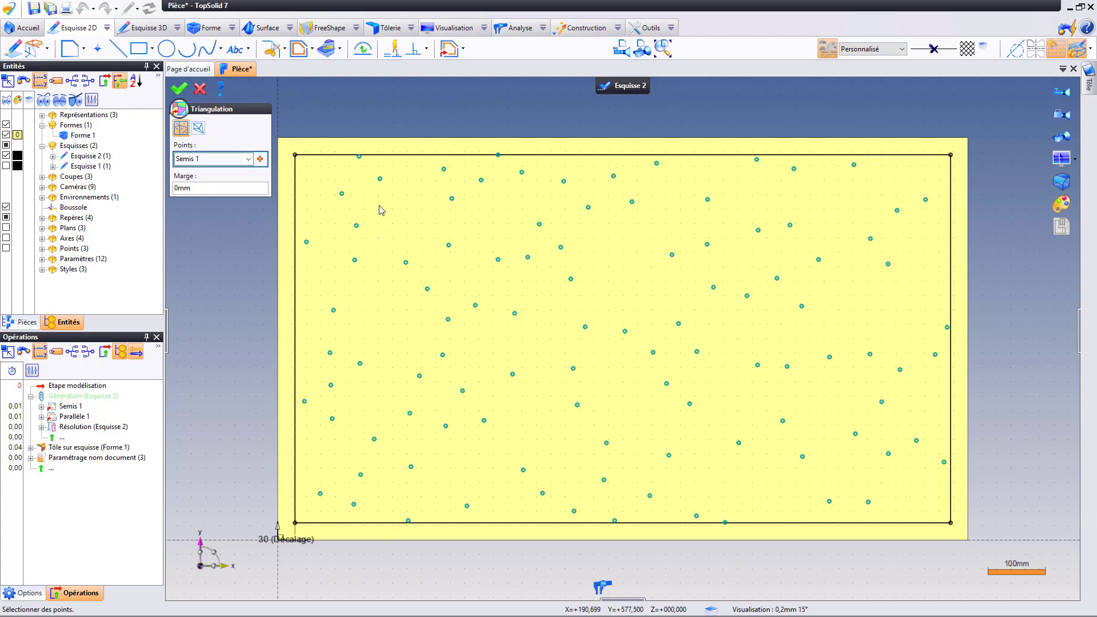
right_click(343, 204)
click(347, 203)
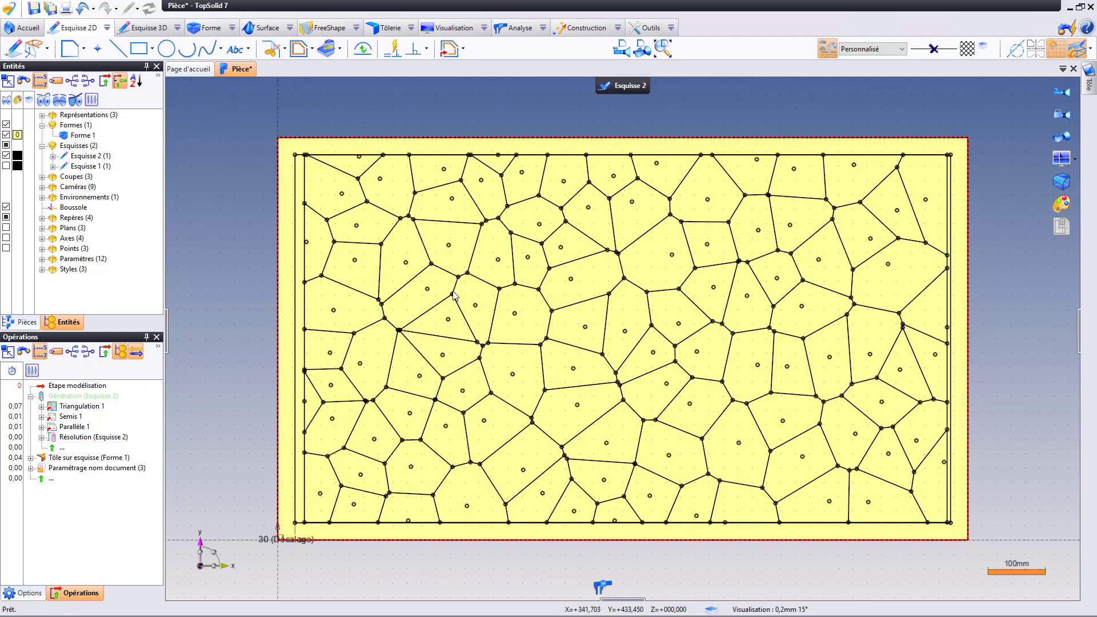
drag(406, 263, 397, 265)
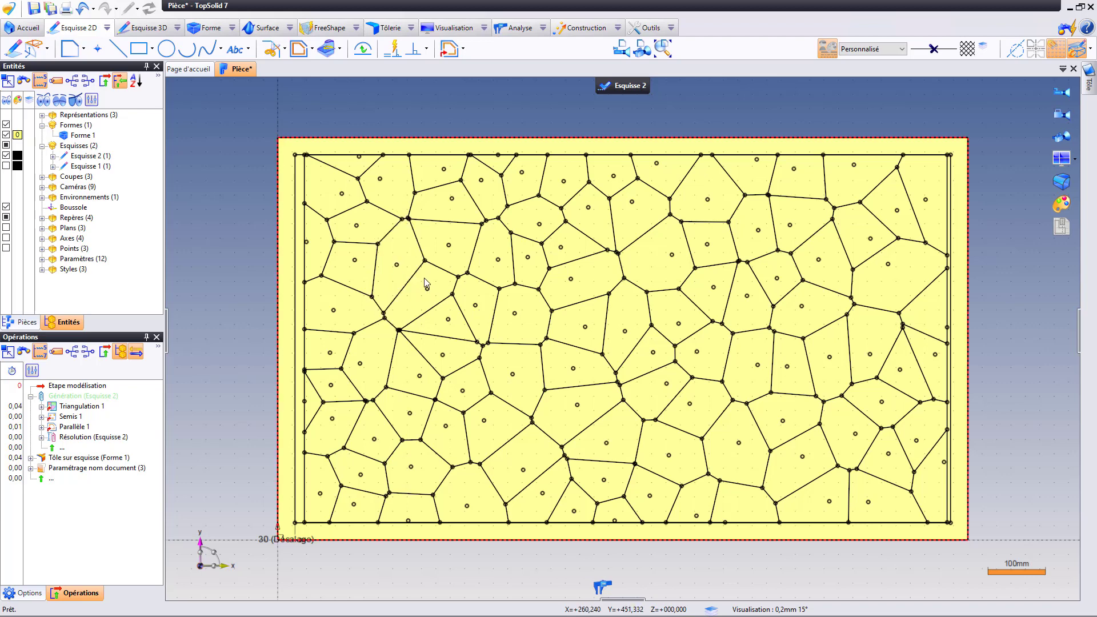
click(639, 87)
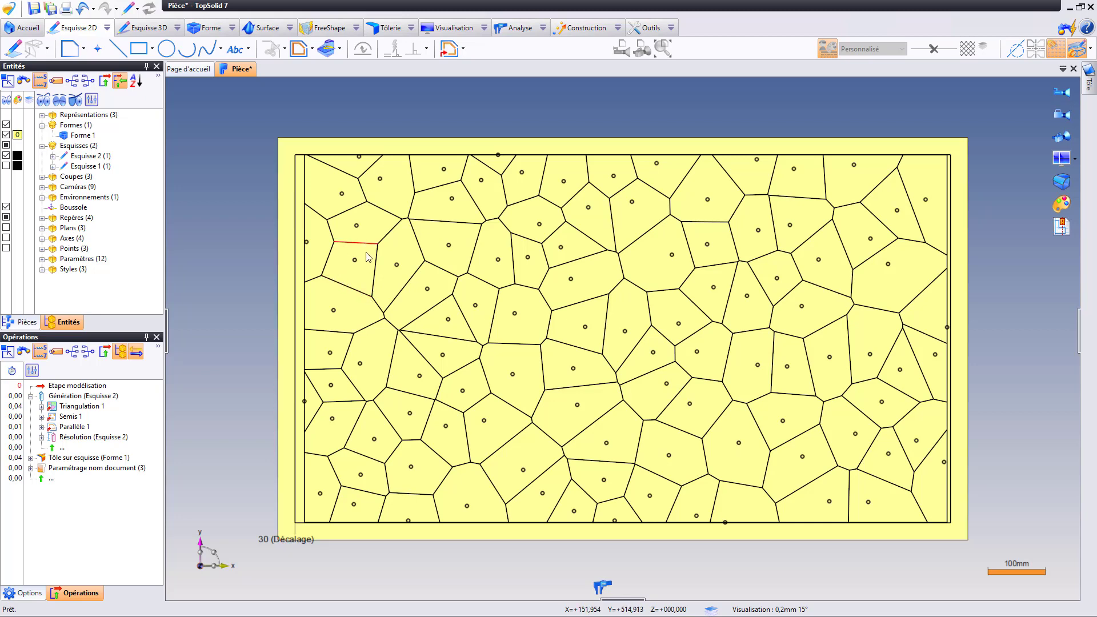
click(107, 28)
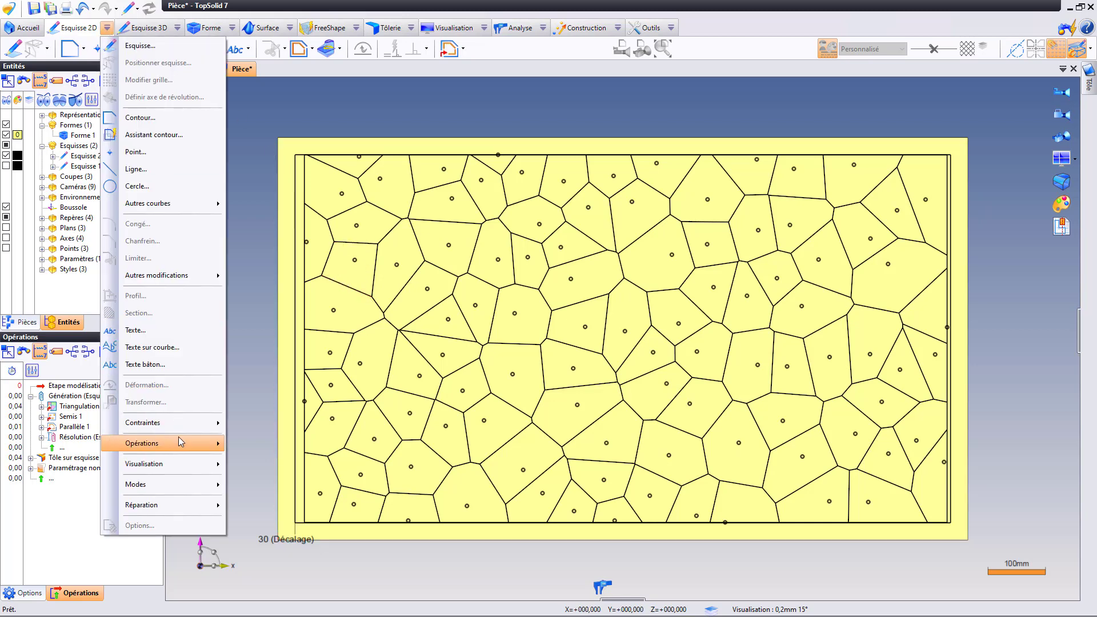
mouse_move(163, 443)
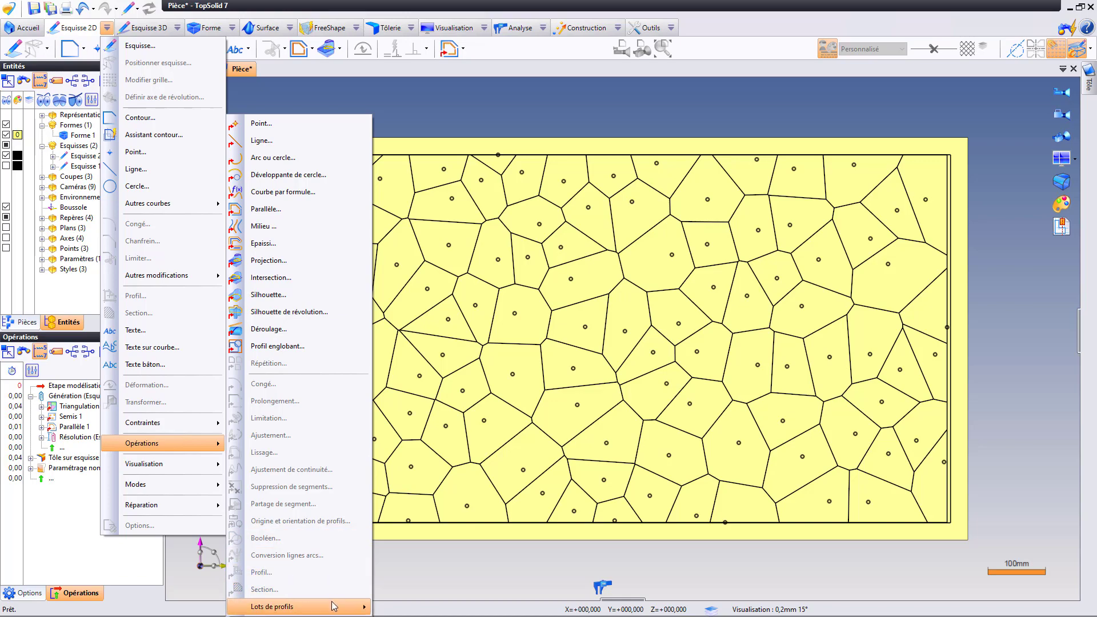
mouse_move(272, 606)
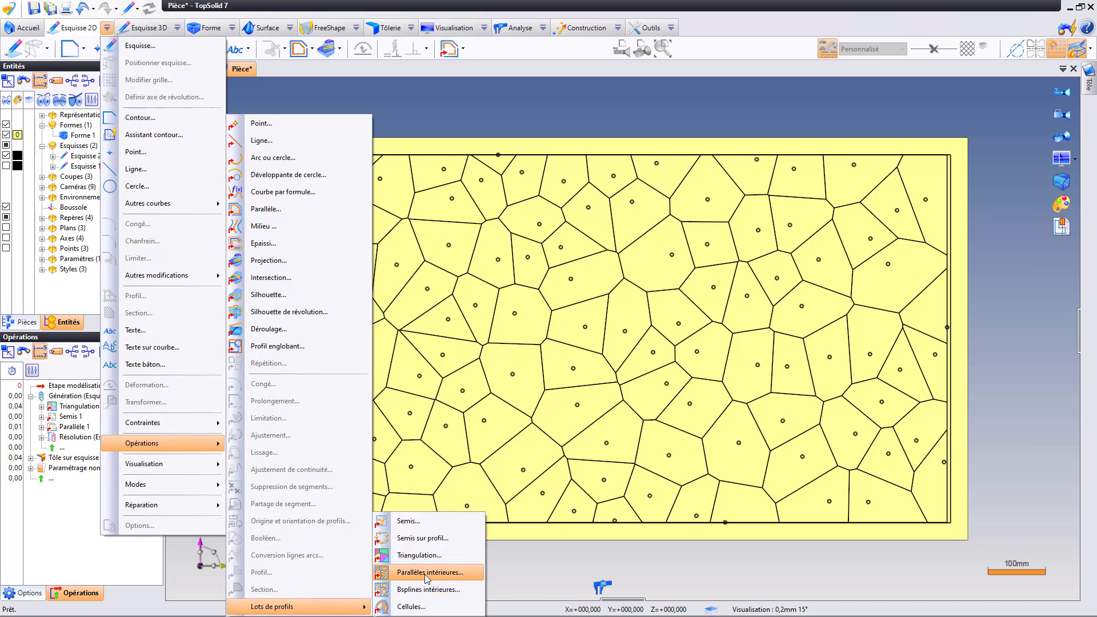
- Offset every Triangulation 1 cell 5 mm inward with Parallèles intérieures, then exit the sketch
click(425, 573)
right_click(387, 333)
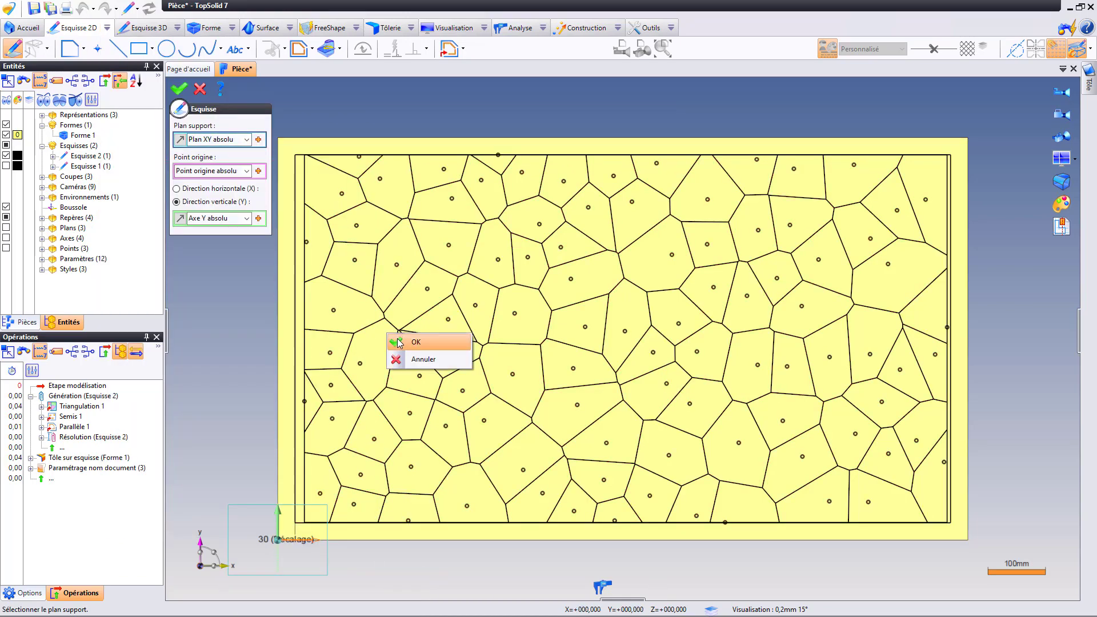
click(397, 338)
scroll(420, 380, down, 5)
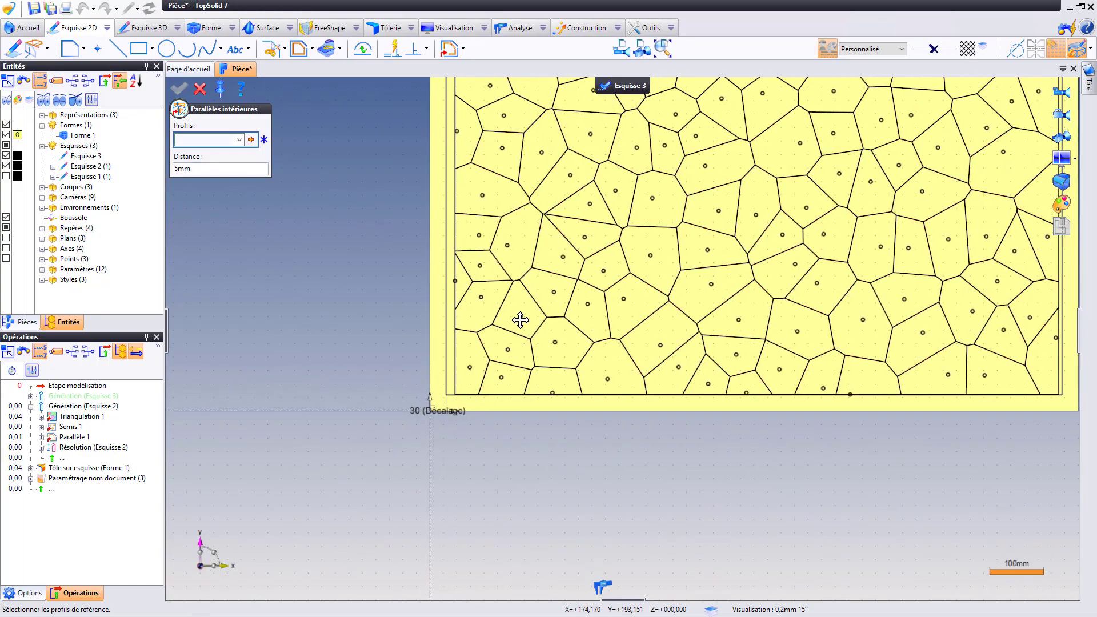
click(497, 331)
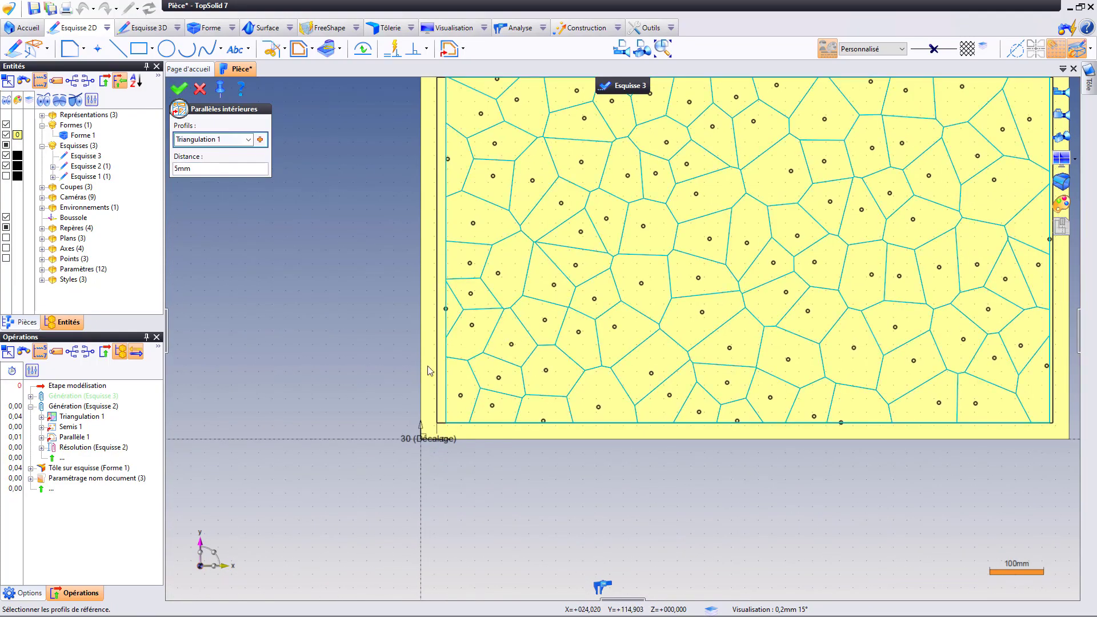
scroll(480, 326, up, 3)
scroll(477, 333, up, 2)
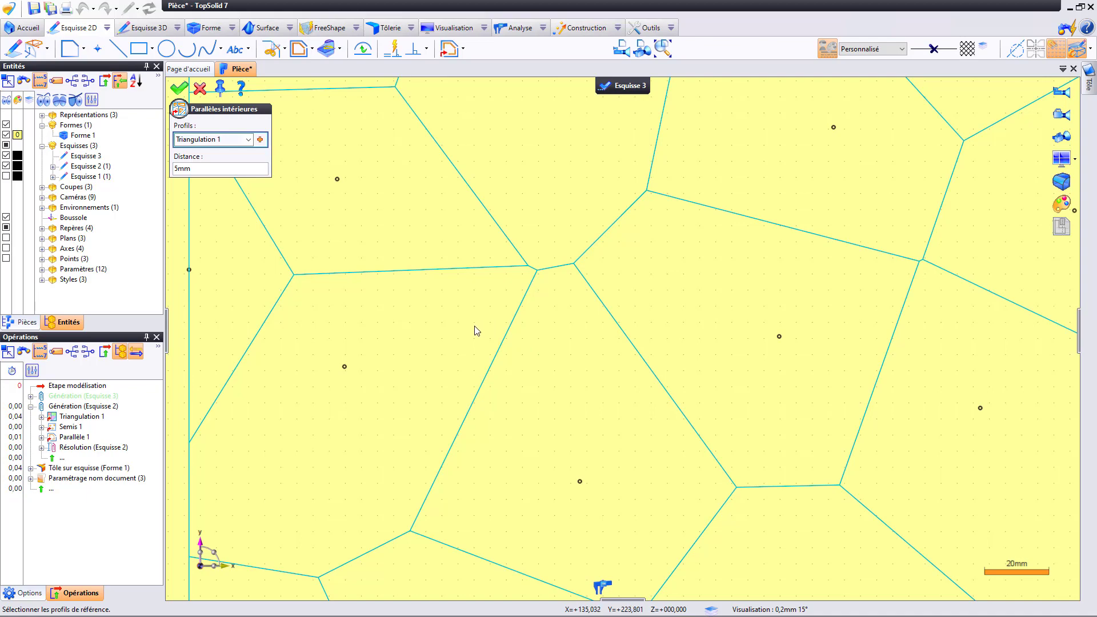
right_click(473, 326)
click(483, 328)
scroll(458, 344, down, 2)
scroll(462, 331, down, 3)
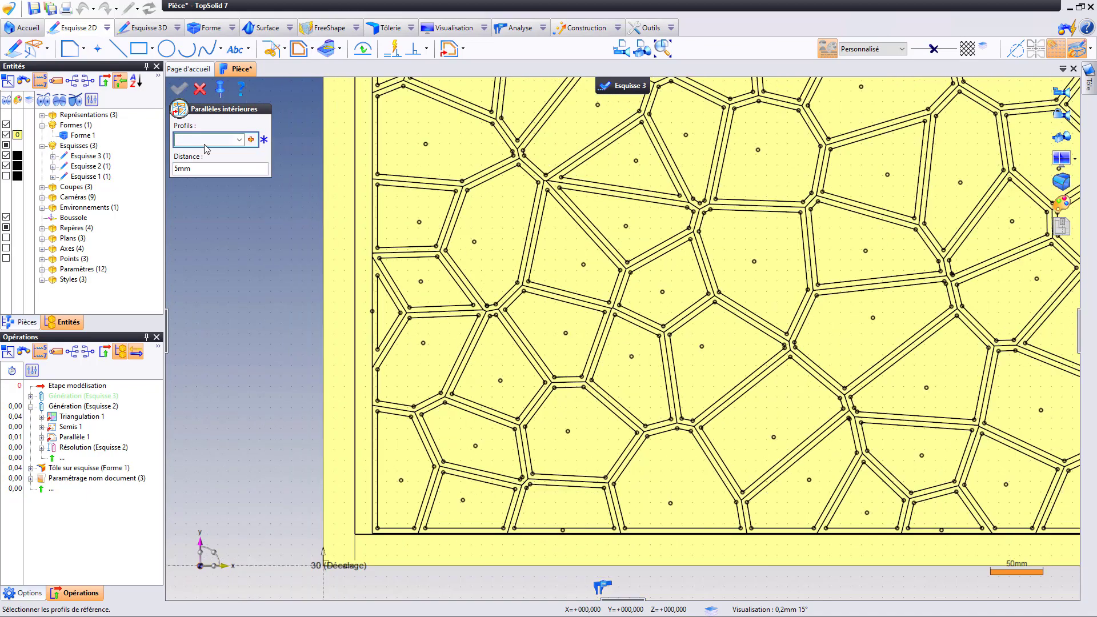
click(636, 87)
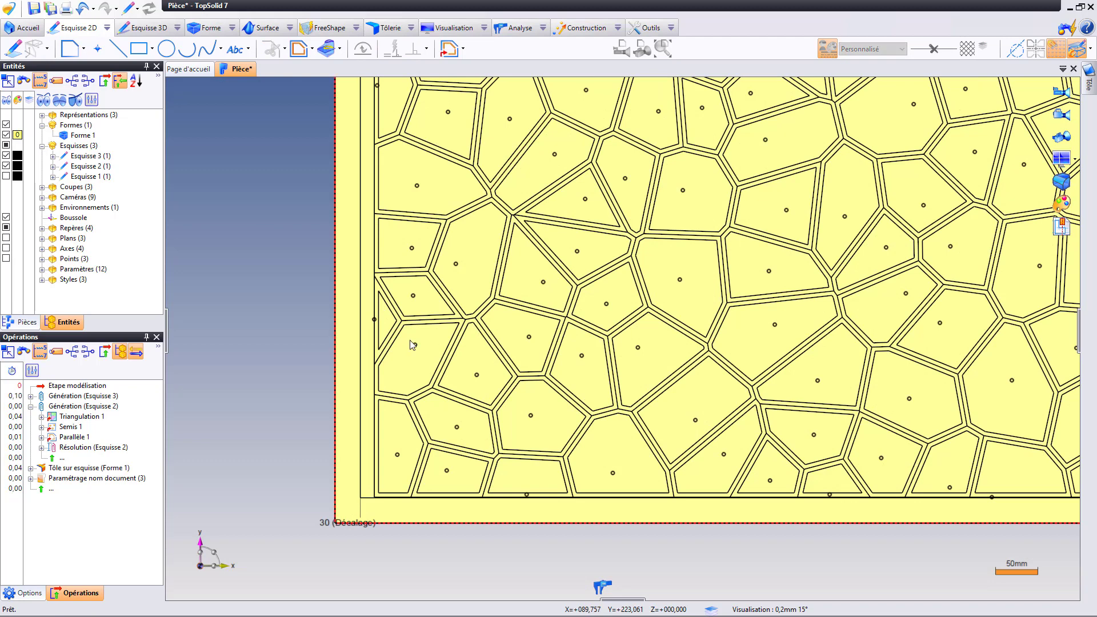
right_click(445, 364)
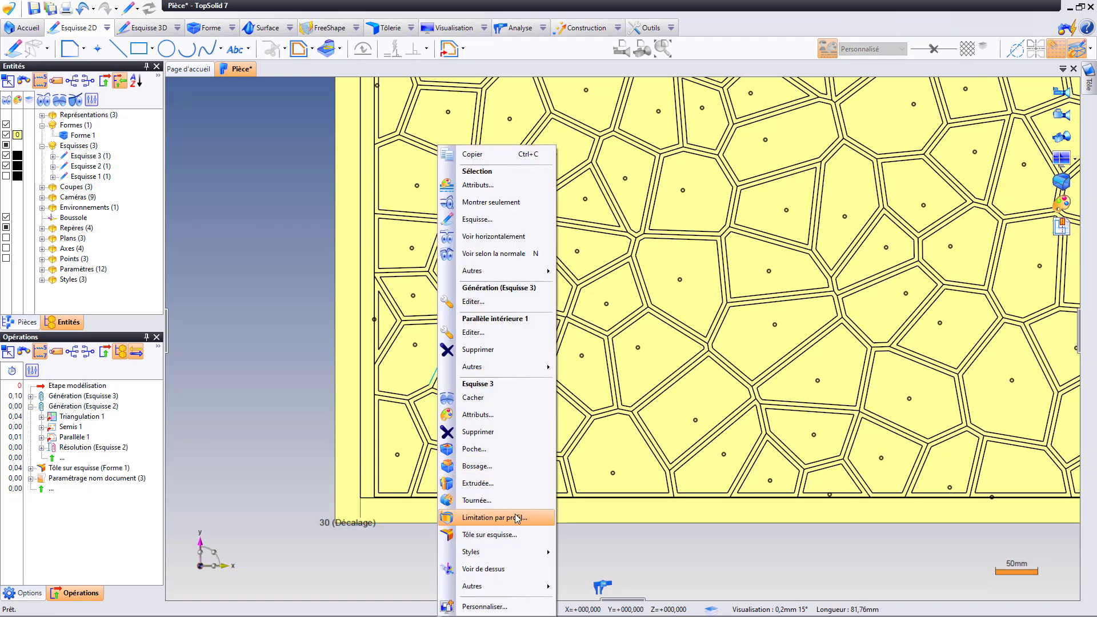
click(515, 517)
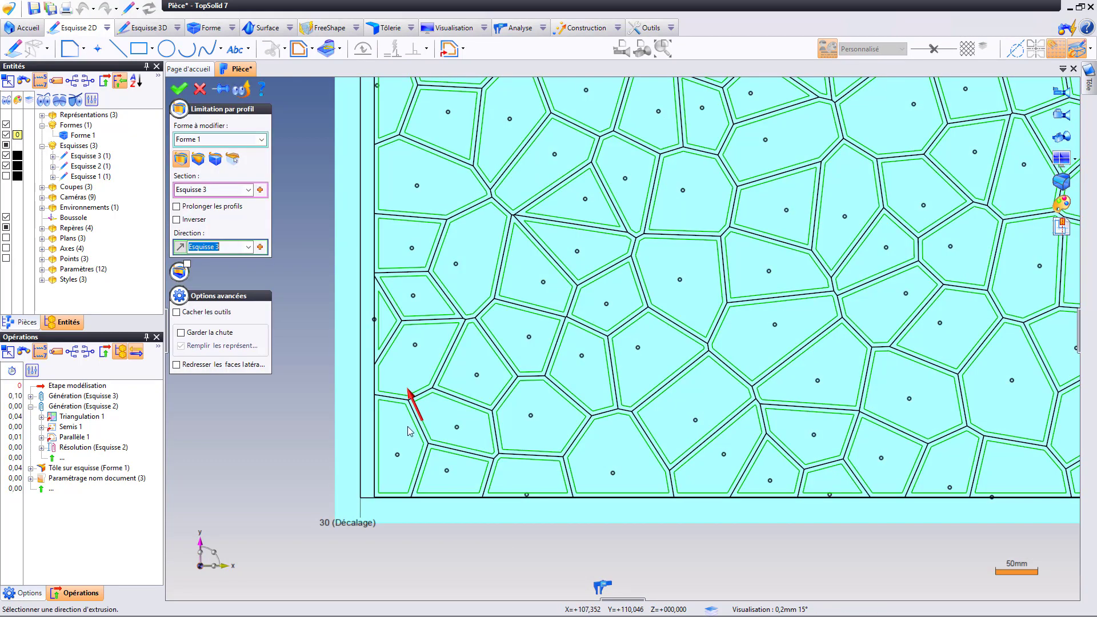
scroll(409, 431, down, 2)
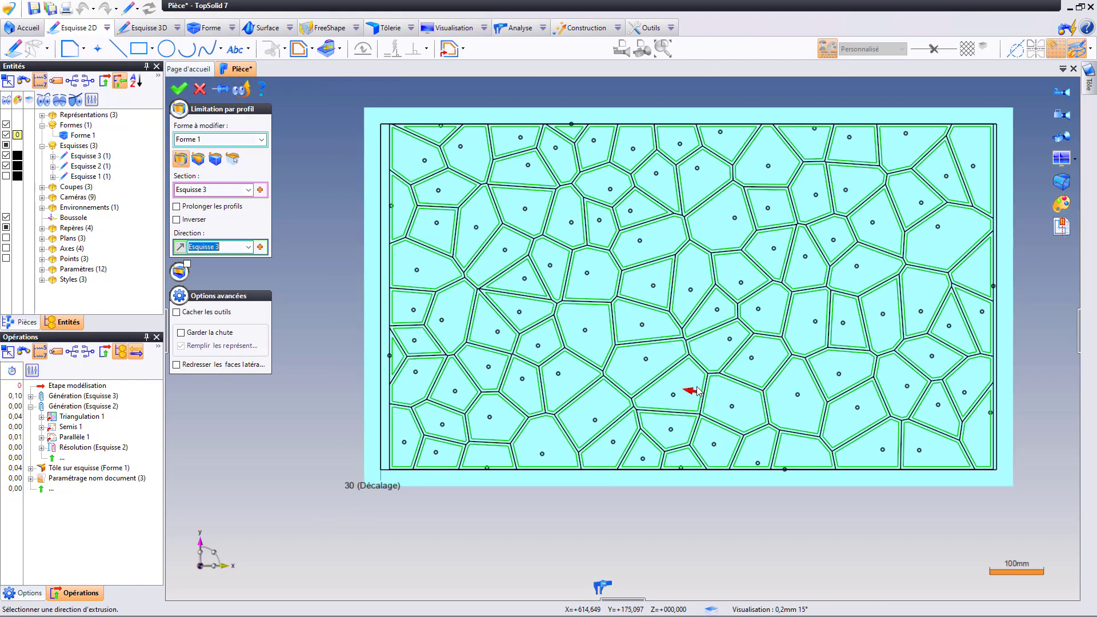
right_click(302, 307)
click(307, 393)
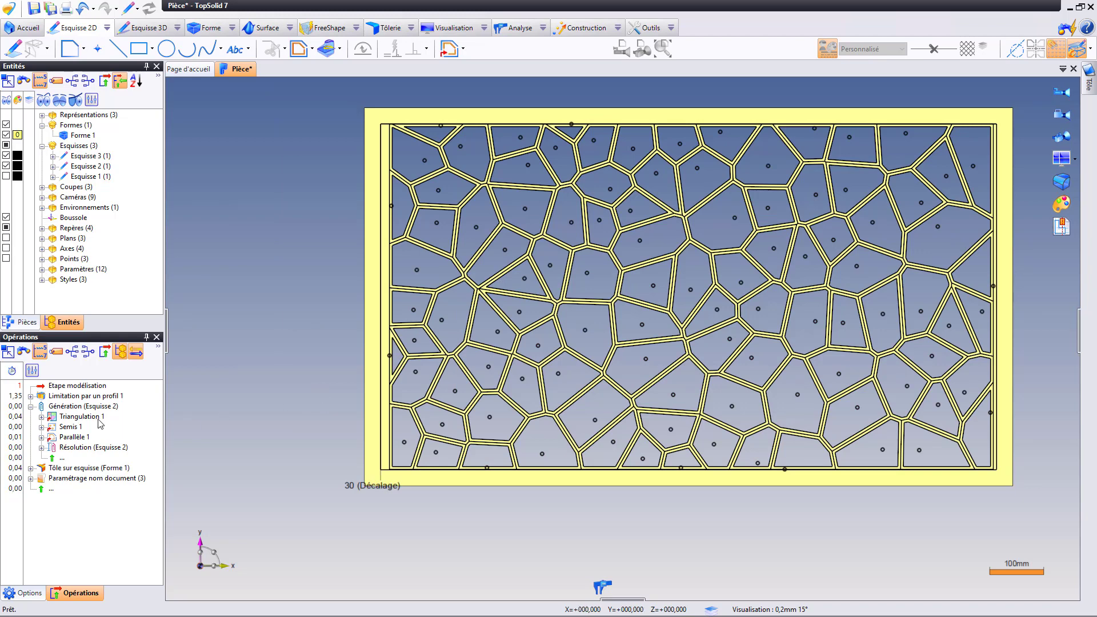
right_click(68, 400)
click(76, 450)
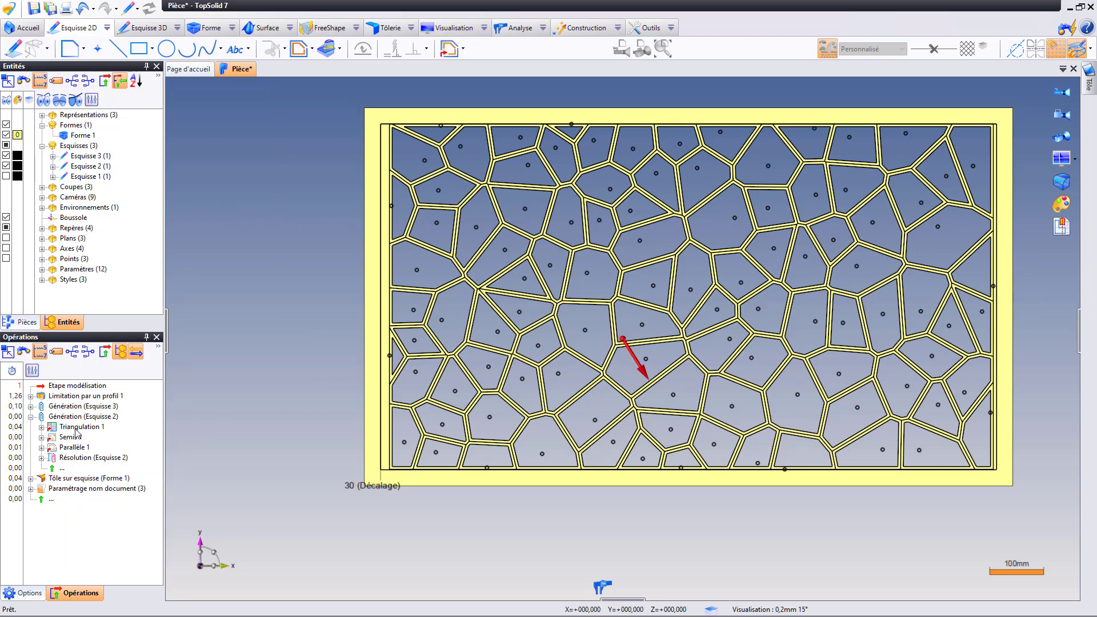
click(75, 398)
key(Delete)
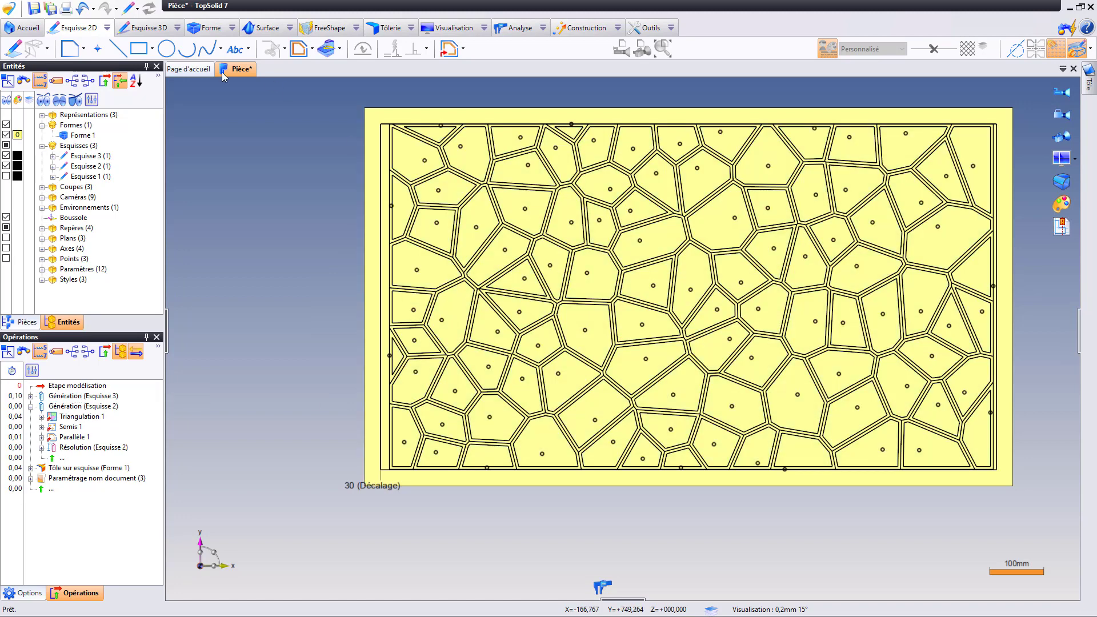
- Start a Bsplines intérieures command in a new sketch
click(107, 27)
mouse_move(163, 444)
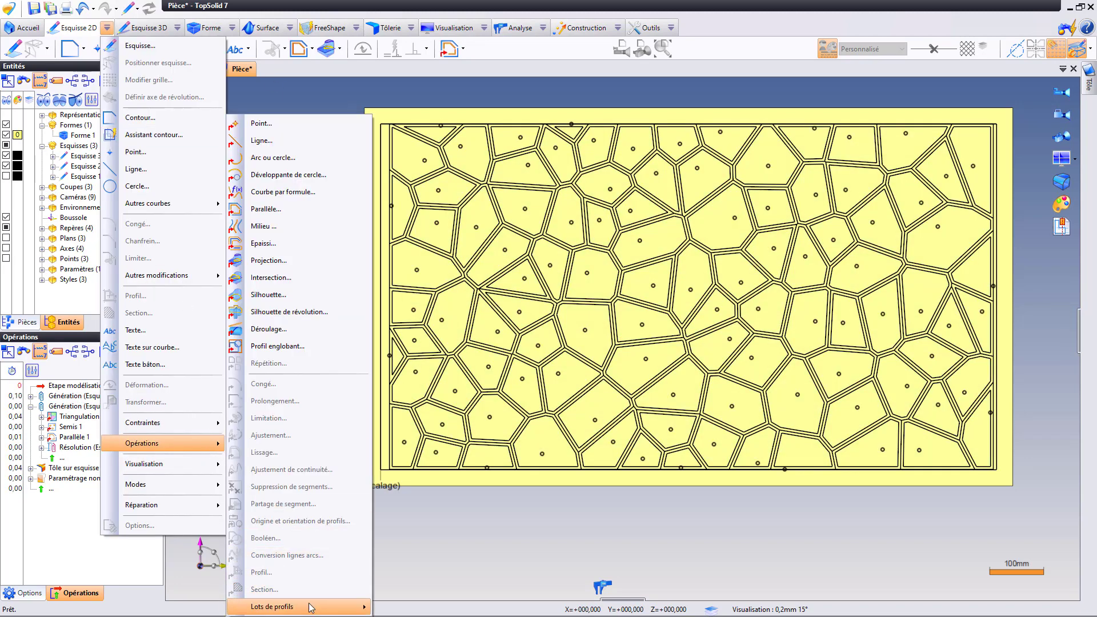
mouse_move(272, 607)
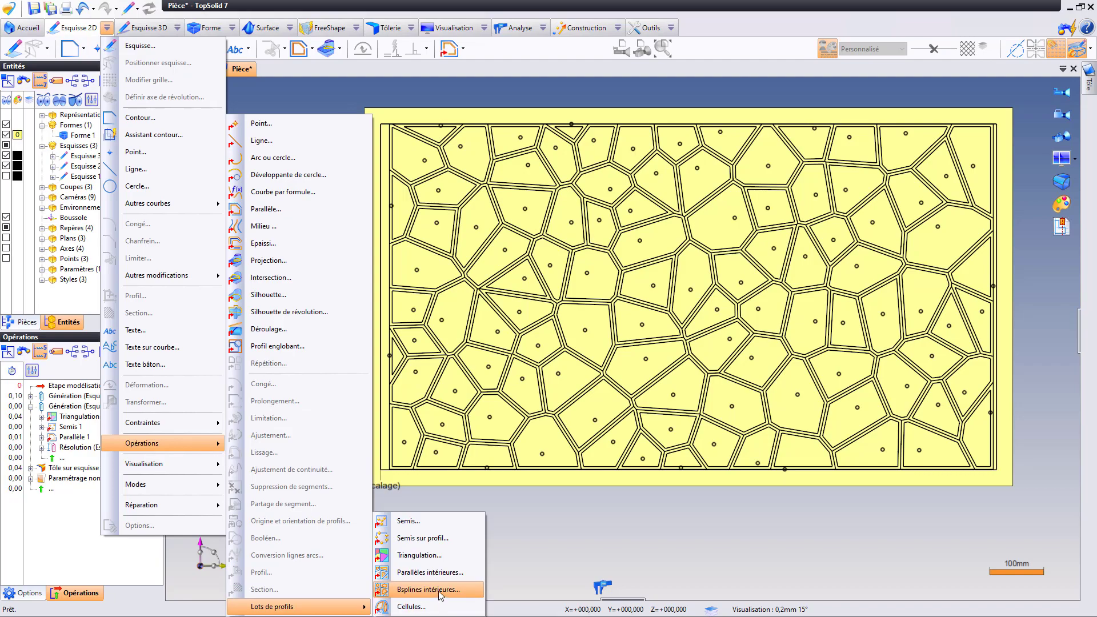
click(440, 593)
right_click(355, 368)
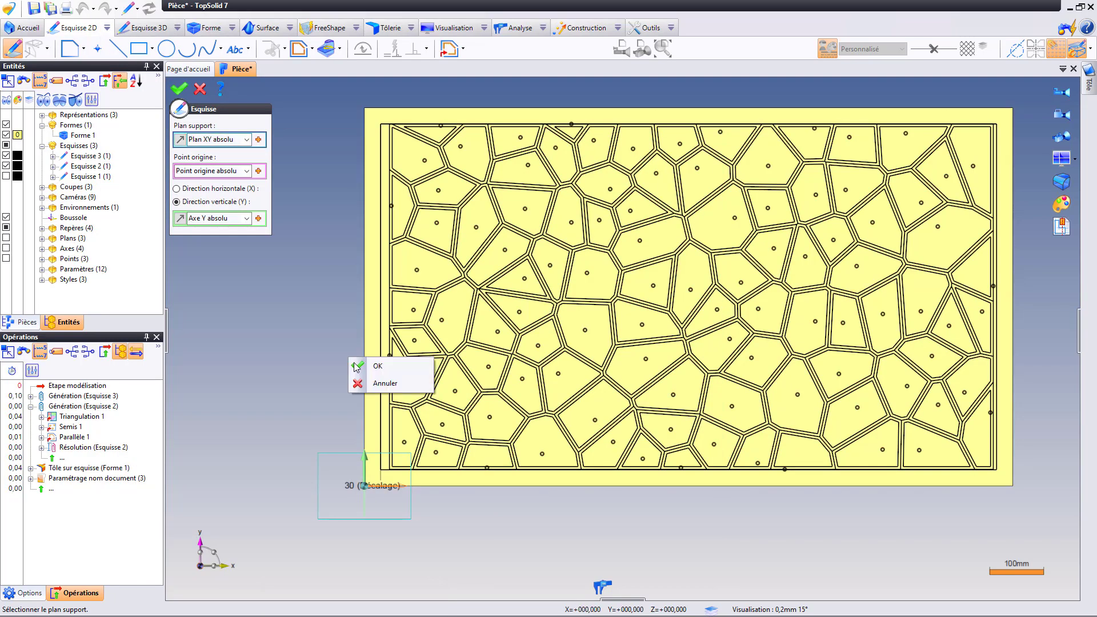
click(355, 367)
scroll(364, 358, up, 2)
scroll(364, 358, up, 5)
scroll(393, 436, up, 3)
scroll(330, 525, up, 2)
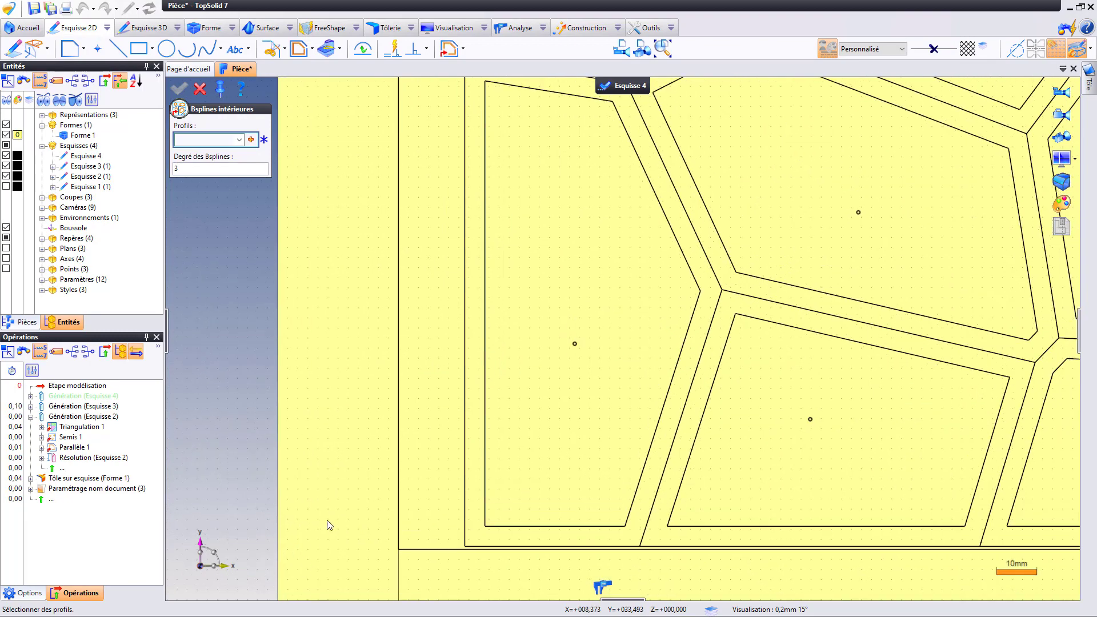
- Round the 5 mm inner cell outlines into degree-2 B-splines and exit Esquisse 4
click(672, 379)
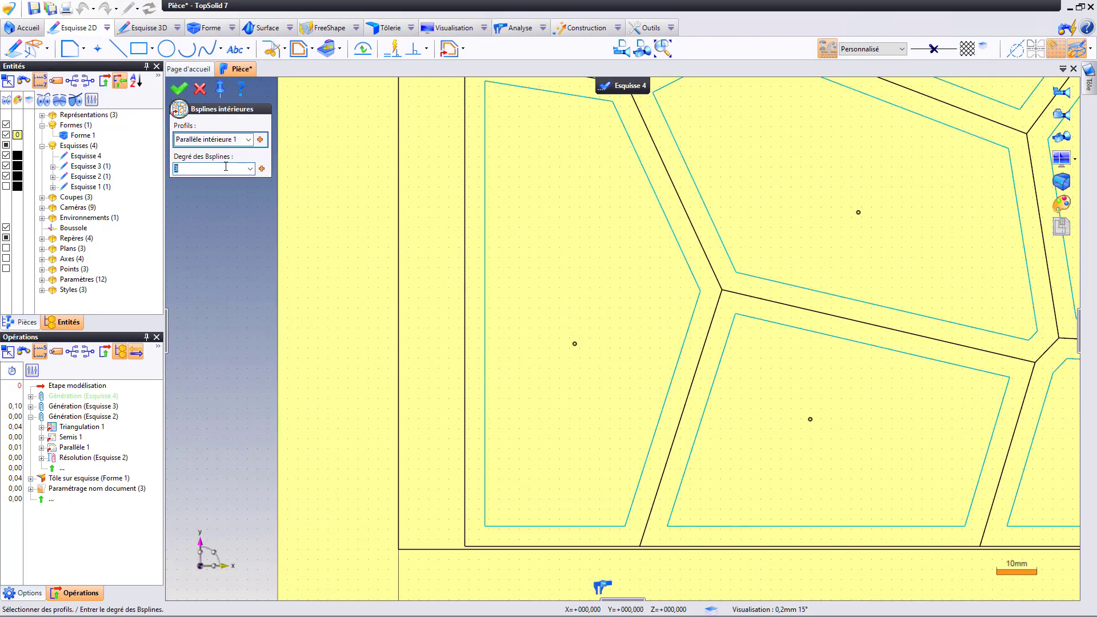
key(Return)
scroll(396, 386, down, 3)
scroll(397, 394, down, 3)
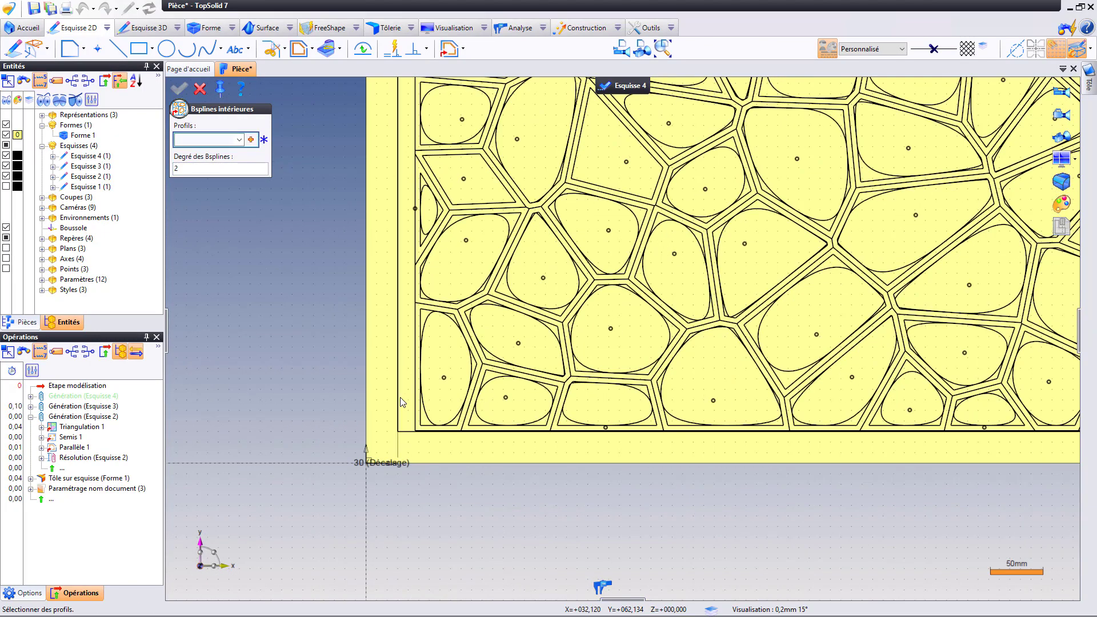
scroll(402, 403, down, 3)
key(Escape)
scroll(401, 403, down, 3)
scroll(497, 323, up, 1)
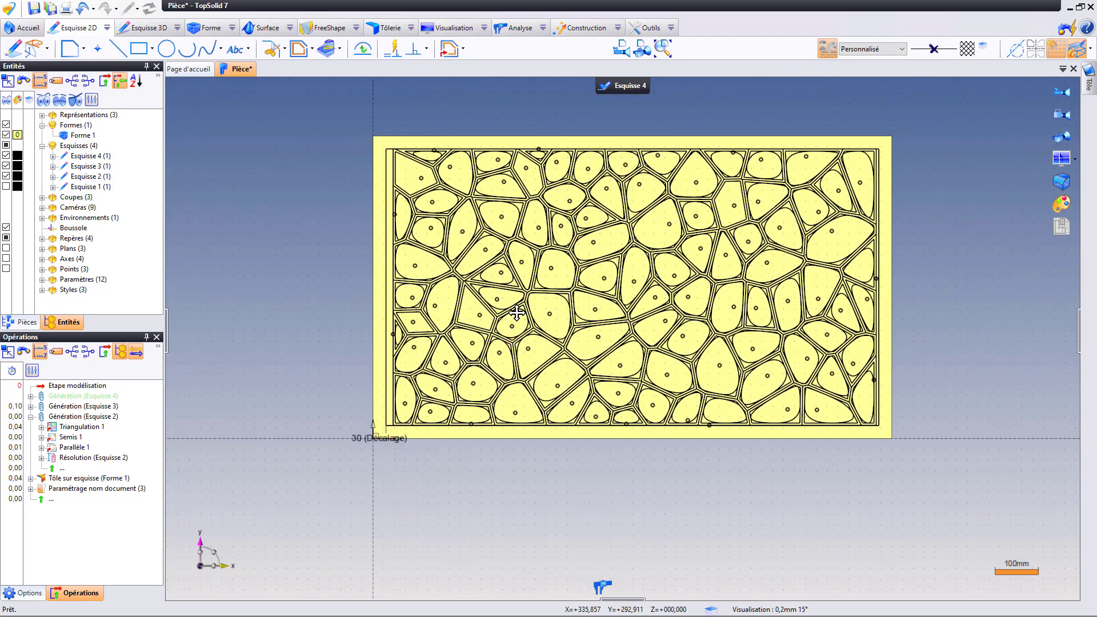
scroll(471, 363, down, 1)
click(634, 90)
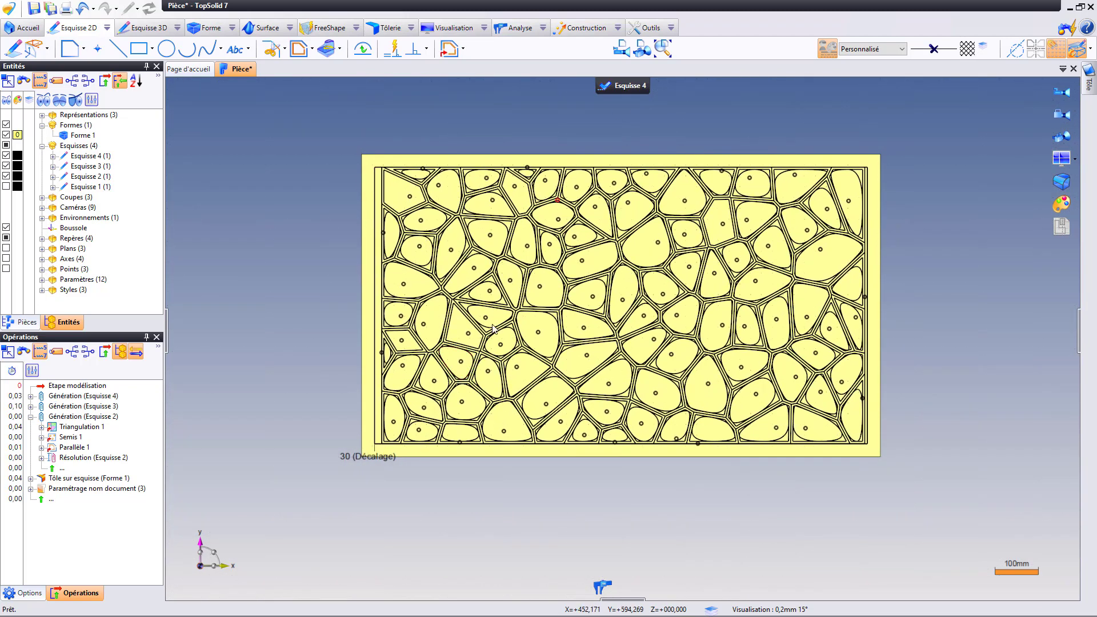
- Cut the pebble-shaped holes with Limitation par profil on Forme 1 using Esquisse 4
right_click(395, 383)
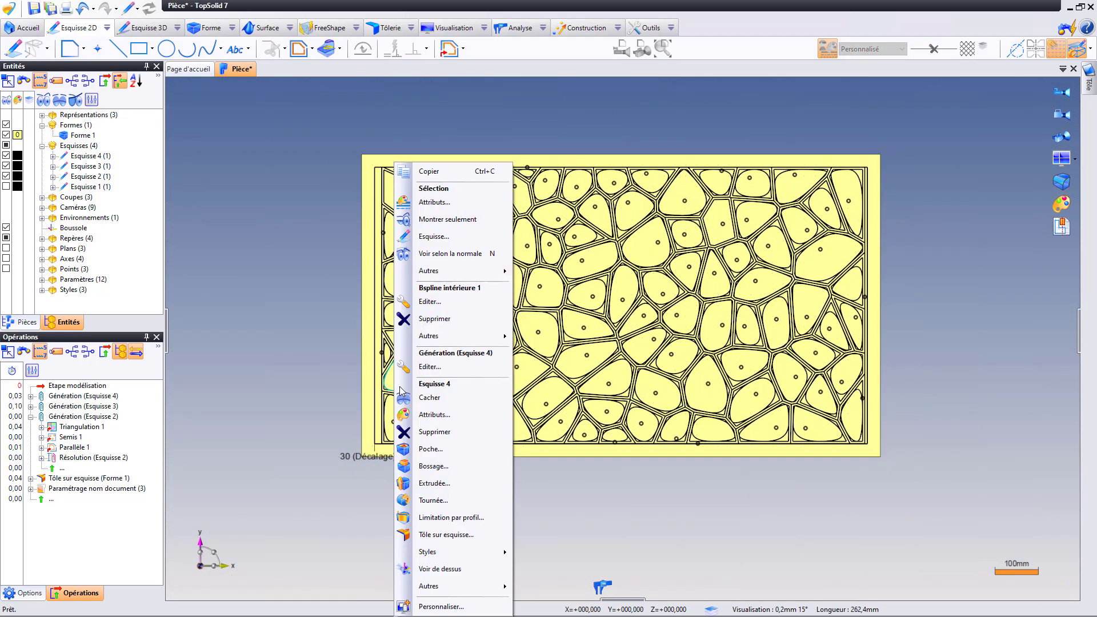
click(452, 518)
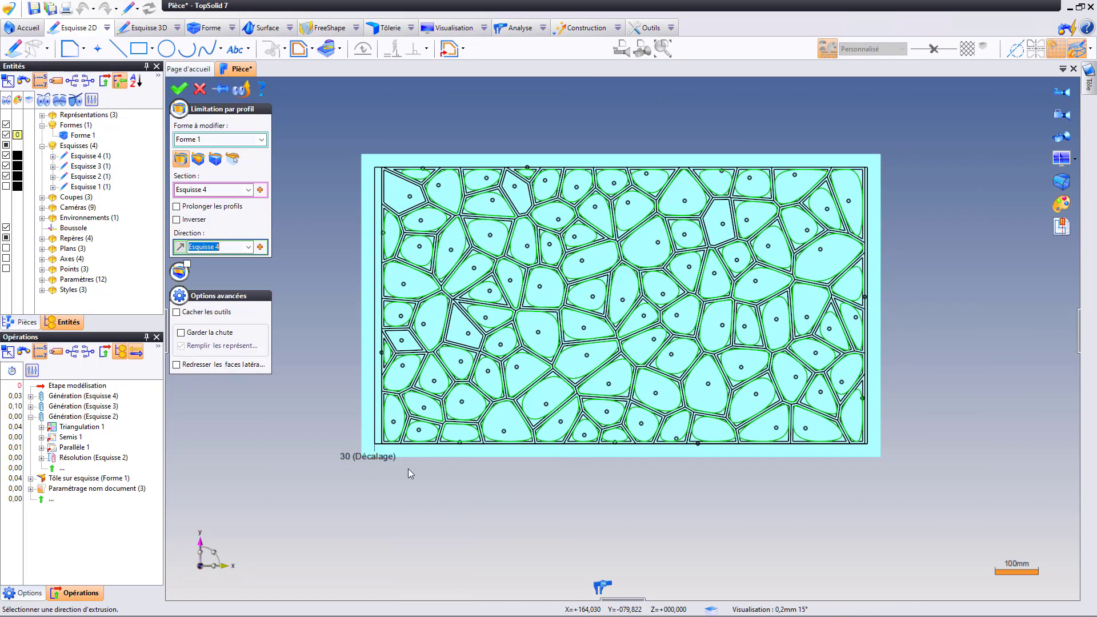
right_click(342, 288)
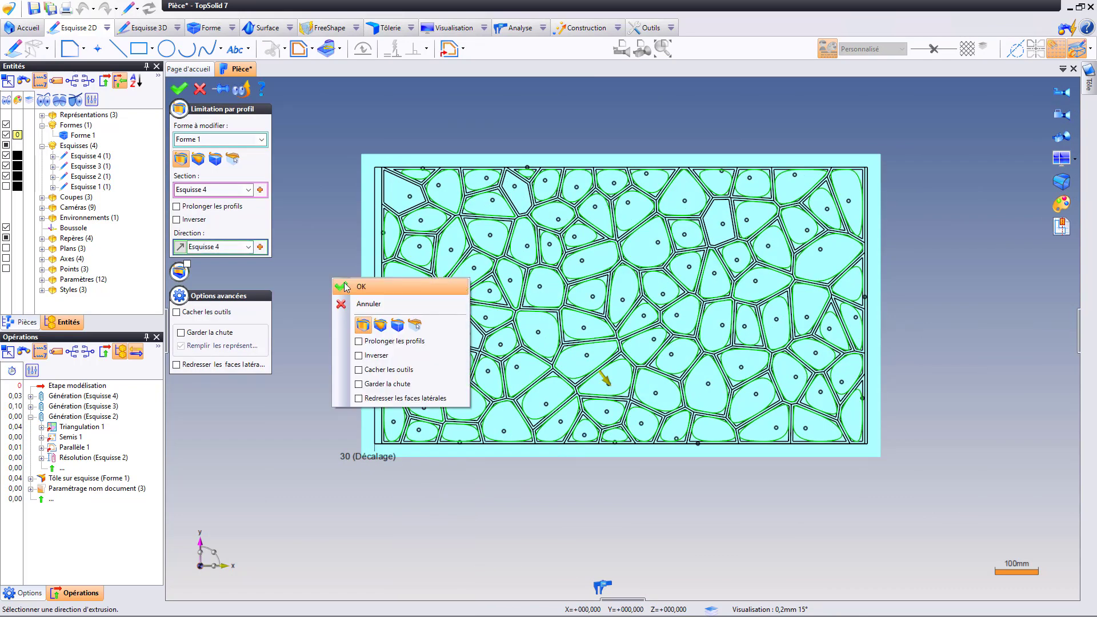
key(Return)
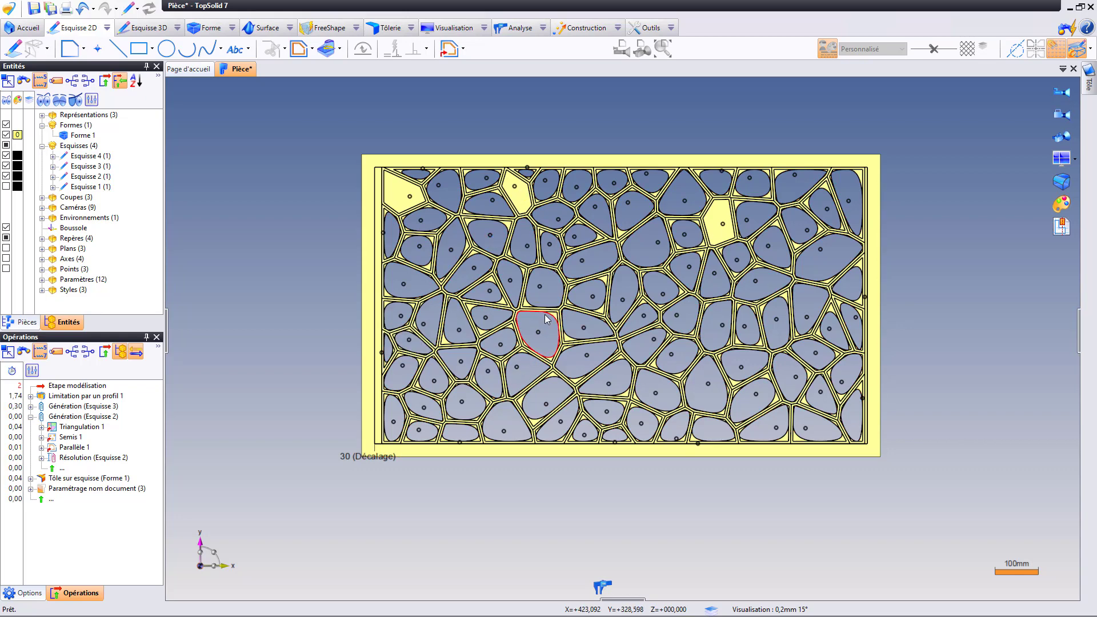
click(521, 160)
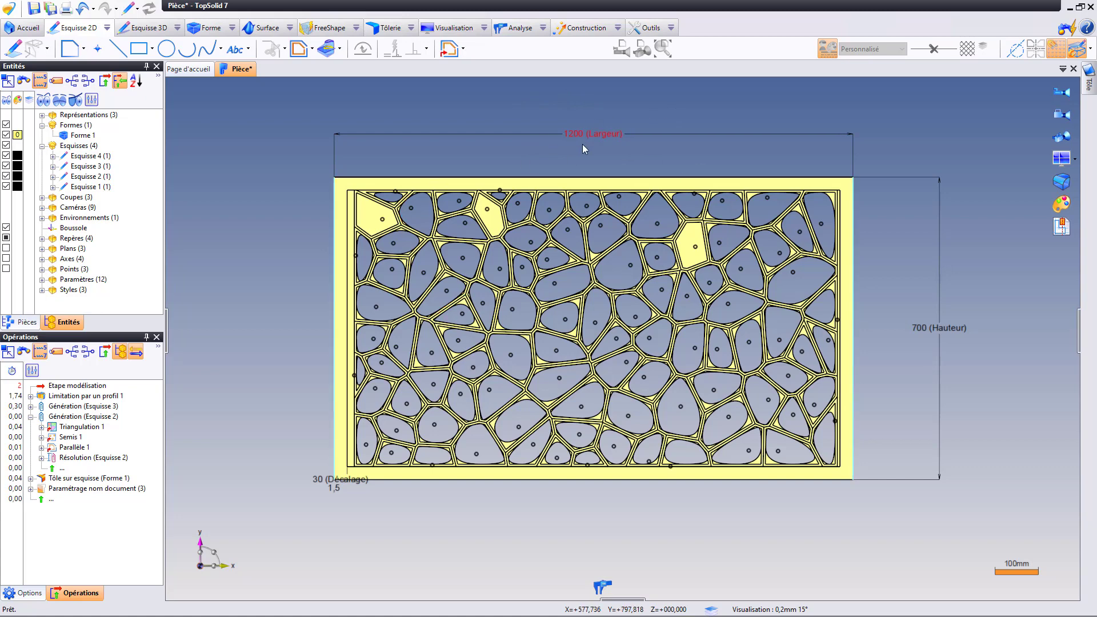
- Set the plate Largeur to 950 and Hauteur to 600
double_click(572, 133)
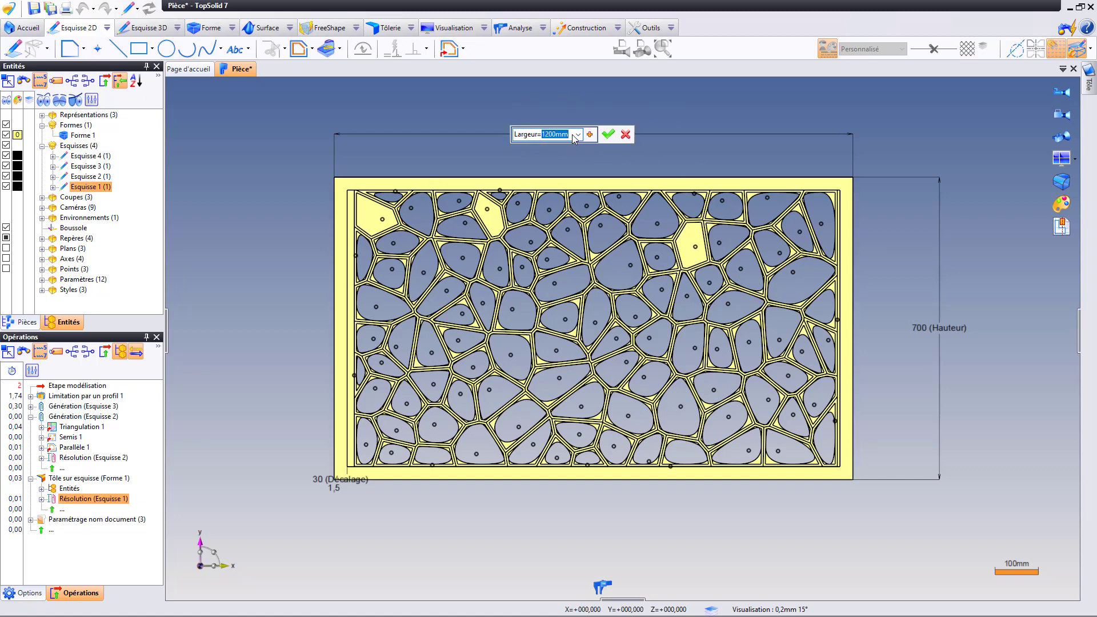
text(950)
key(Return)
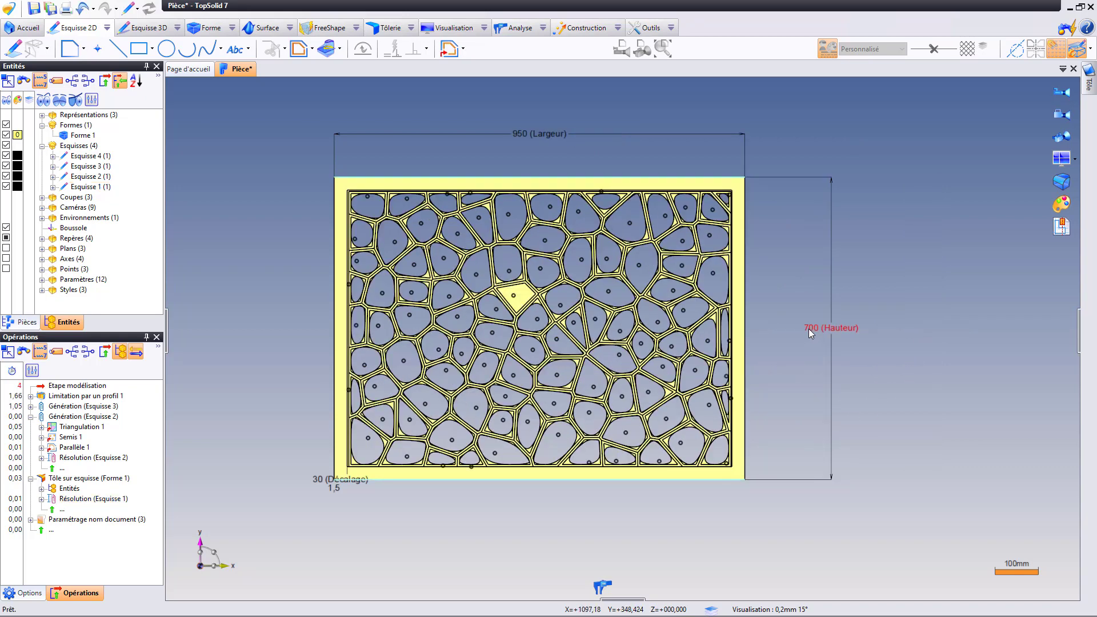
double_click(808, 328)
text(600)
key(Return)
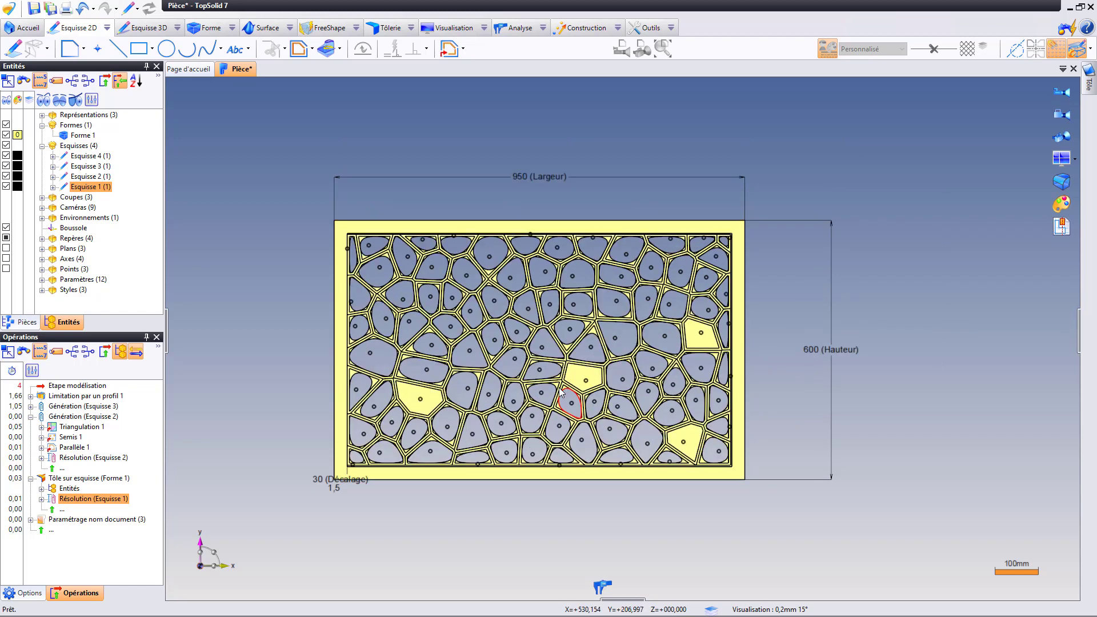
- Force-update the cells, set Semis 1 to 50 points, and reframe the 950 × 600 plate
right_click(462, 394)
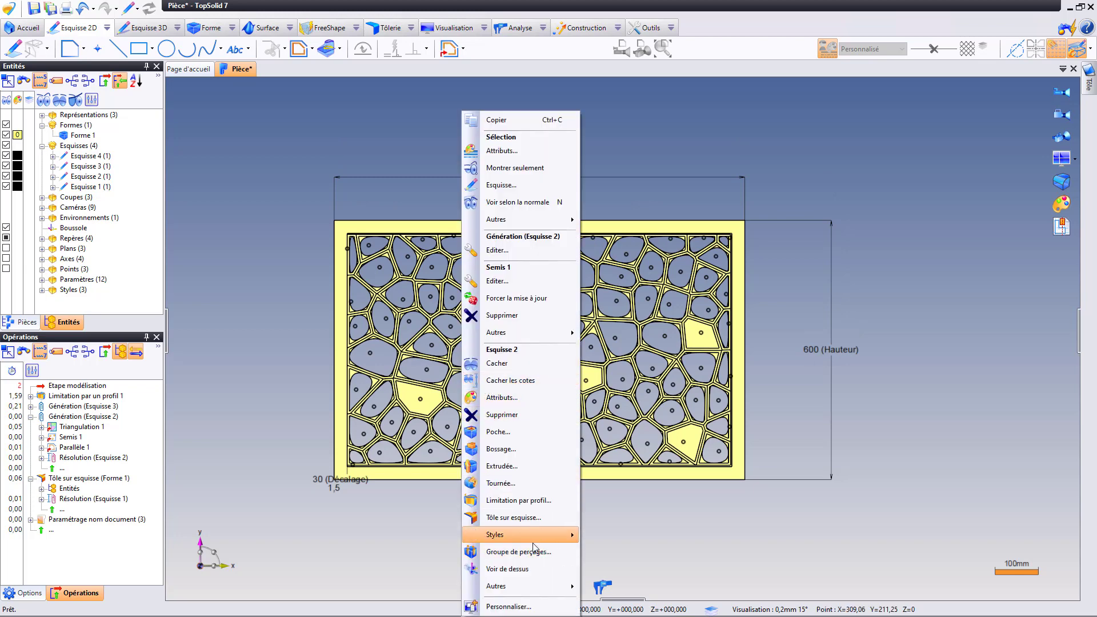
click(542, 300)
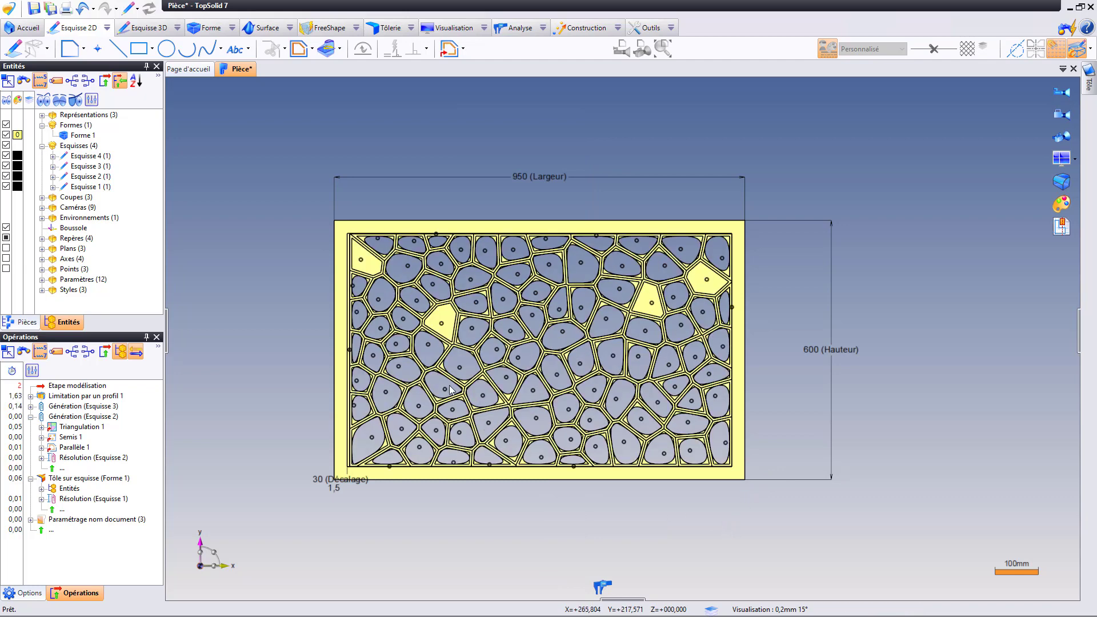
right_click(404, 322)
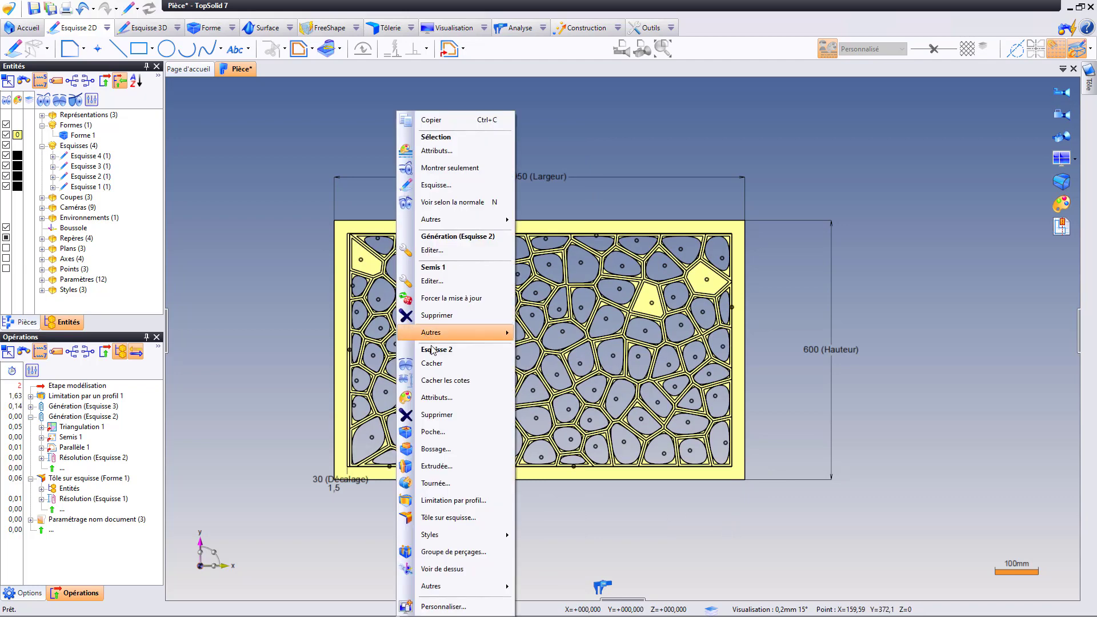
click(434, 280)
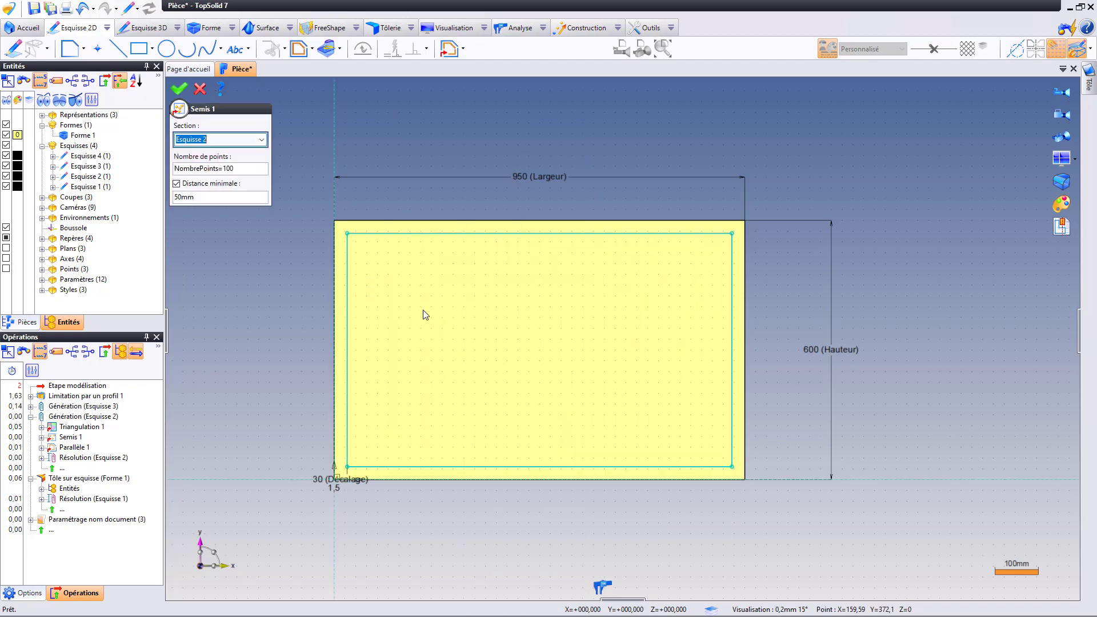
double_click(235, 168)
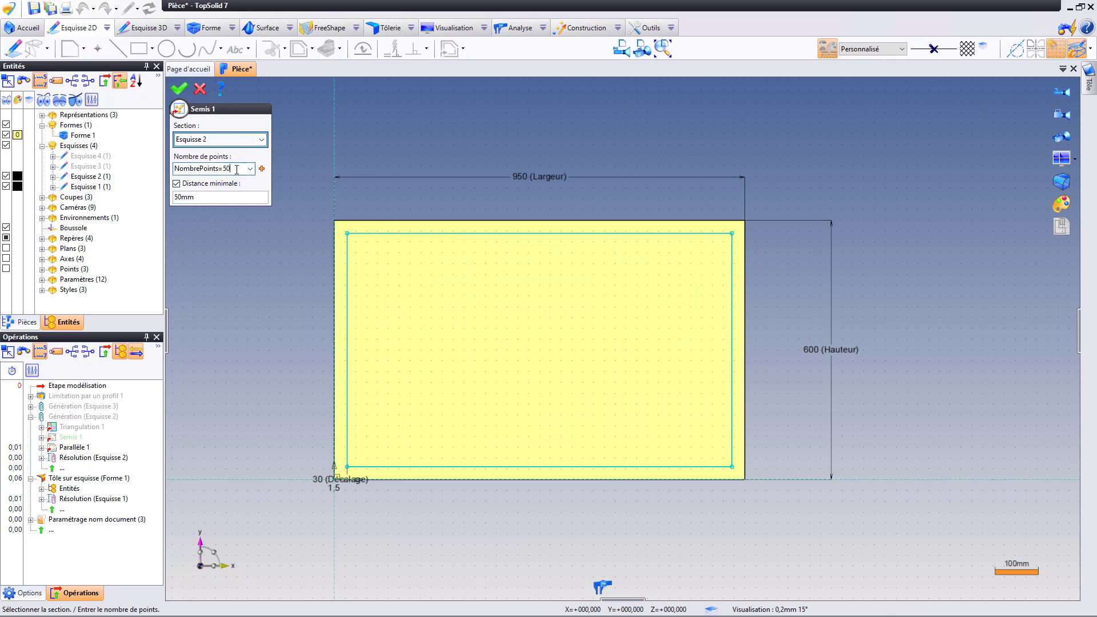
key(Return)
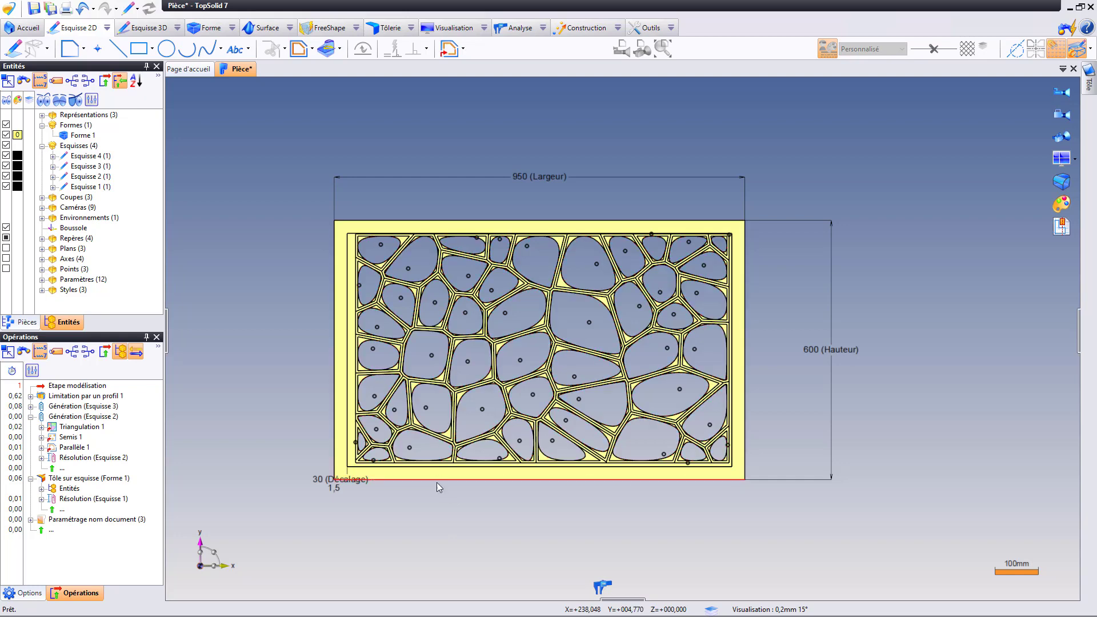
middle_drag(438, 519, 640, 448)
scroll(640, 448, down, 2)
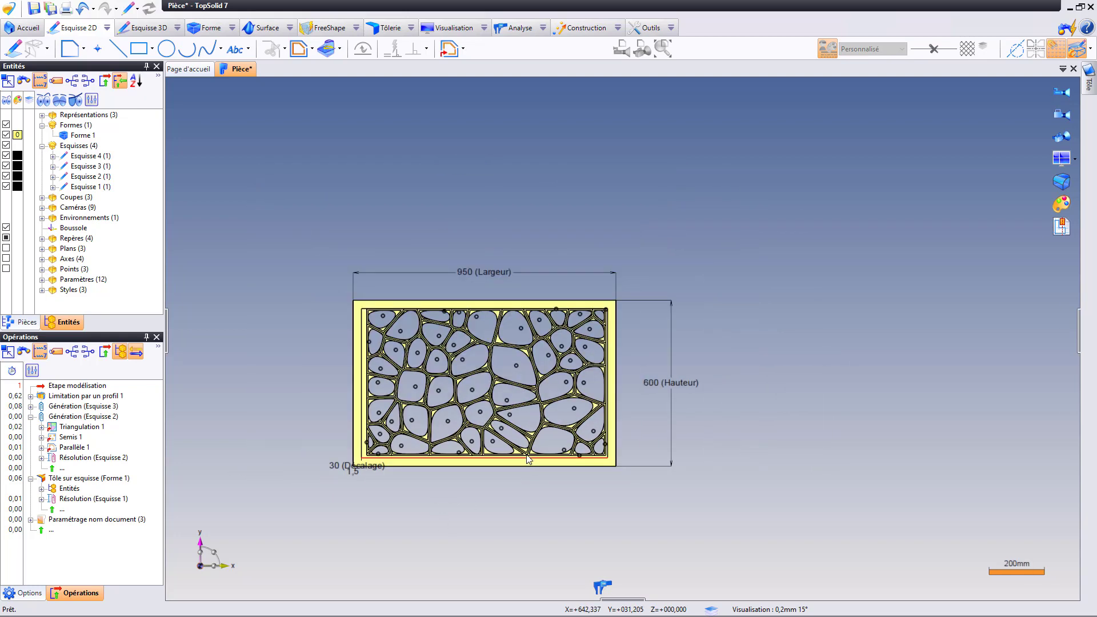
scroll(618, 380, down, 2)
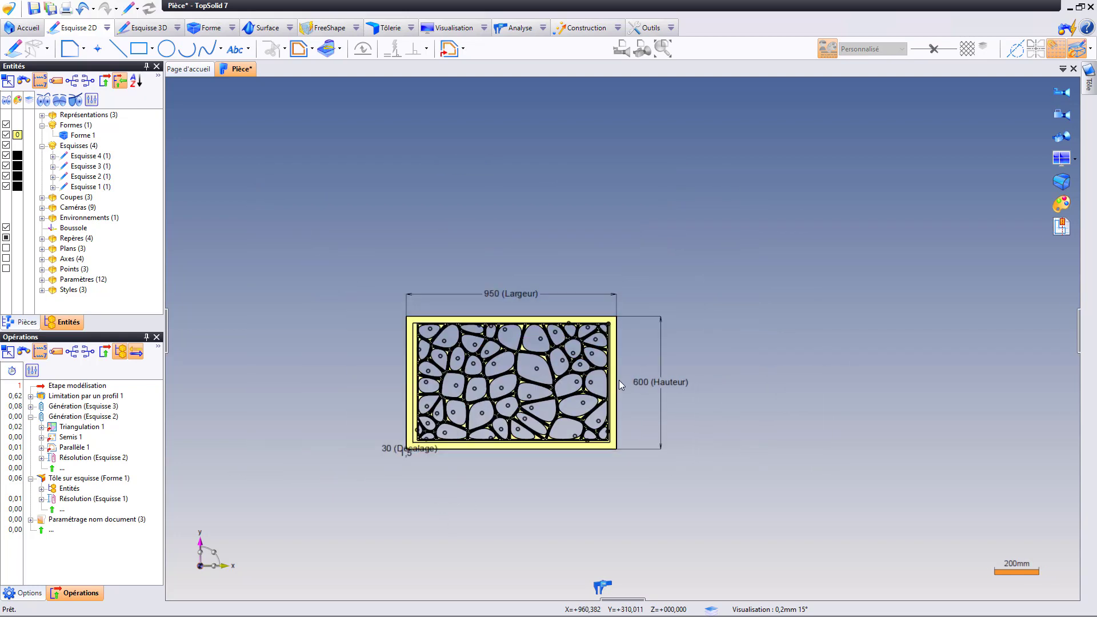
middle_drag(708, 394, 582, 409)
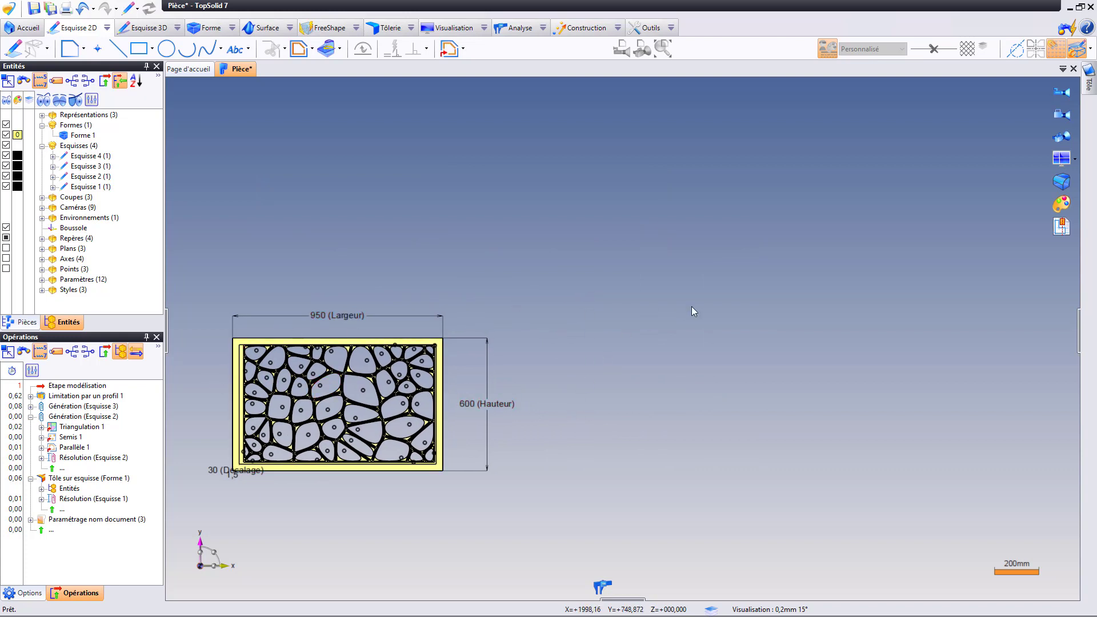
- Draw two rectangles right of the plate in Esquisse 5: 862.5 × 600 and 762.5 × 512.5
click(138, 48)
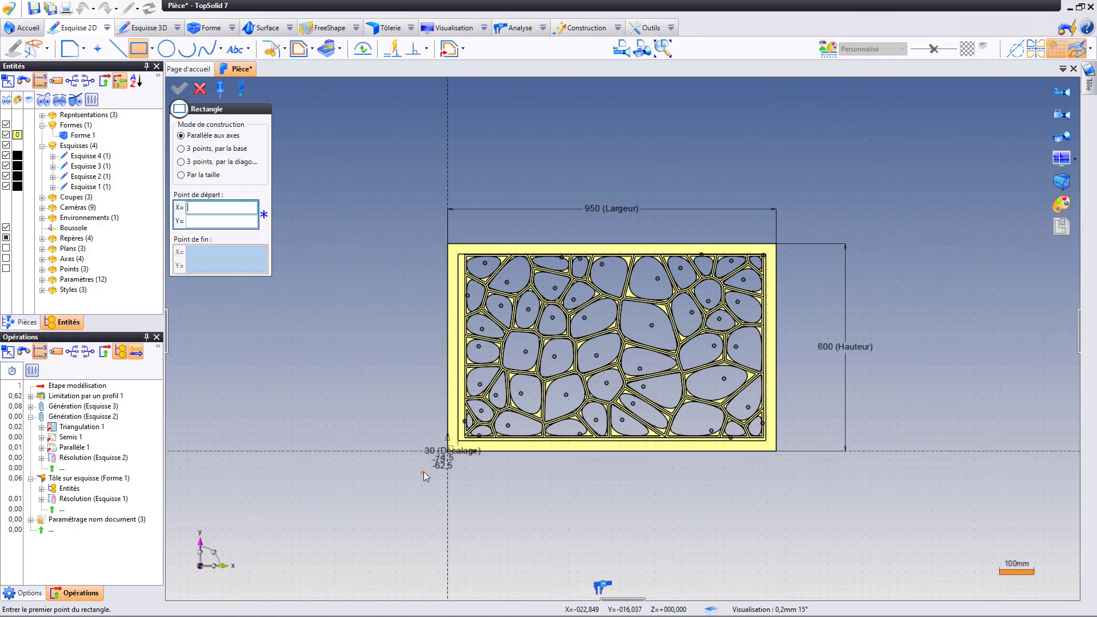
scroll(589, 449, up, 2)
scroll(582, 447, up, 1)
click(570, 451)
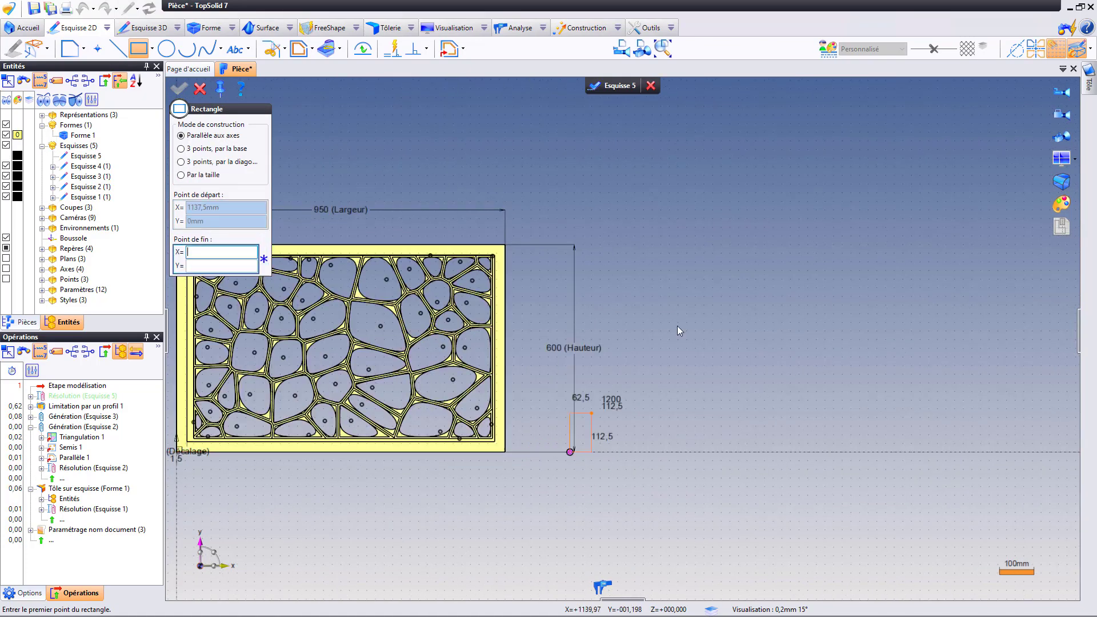
click(868, 245)
middle_drag(868, 244, 574, 301)
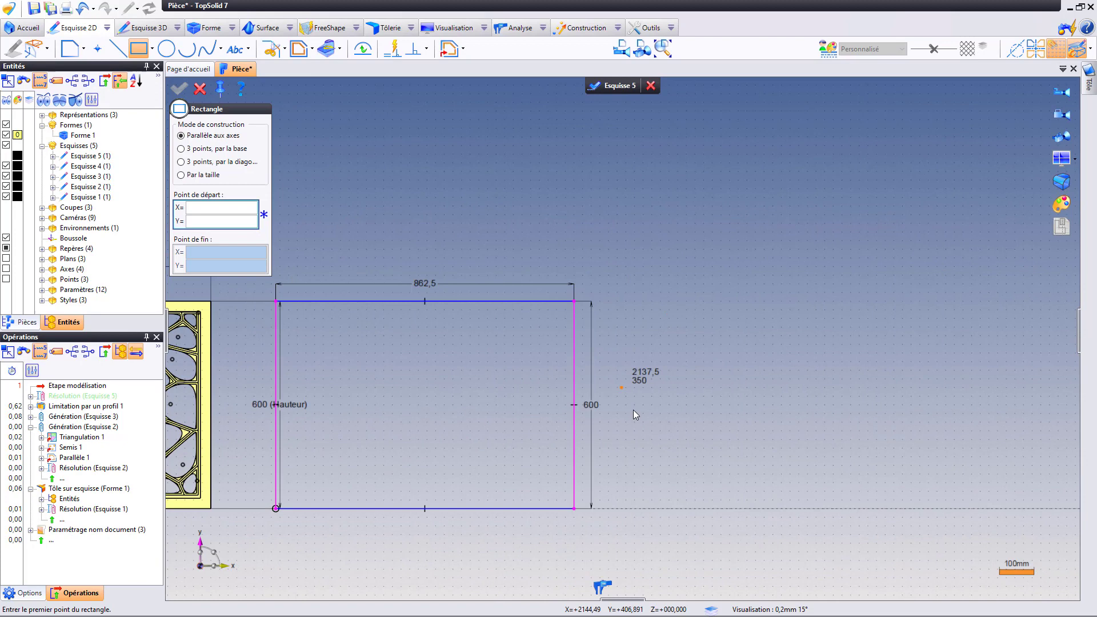
click(618, 508)
click(882, 297)
scroll(883, 297, down, 2)
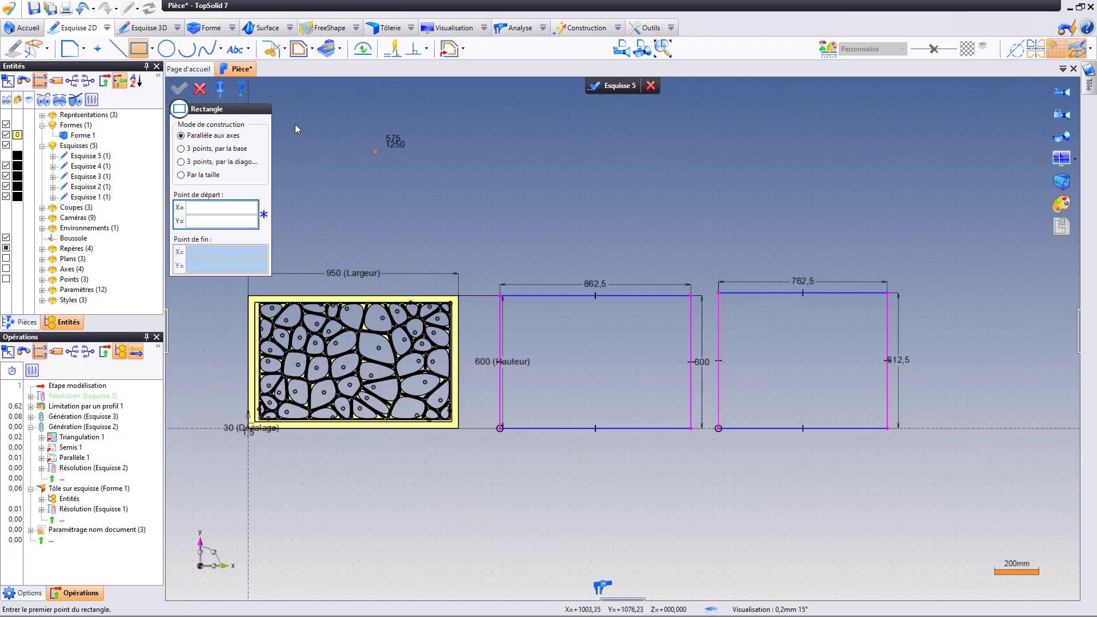
click(203, 87)
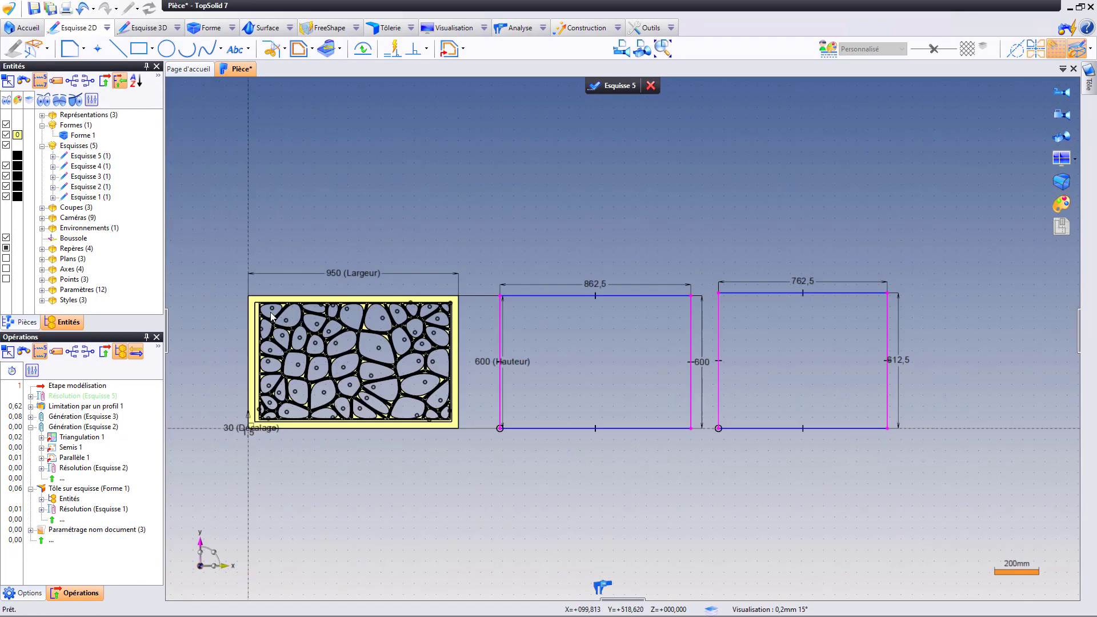